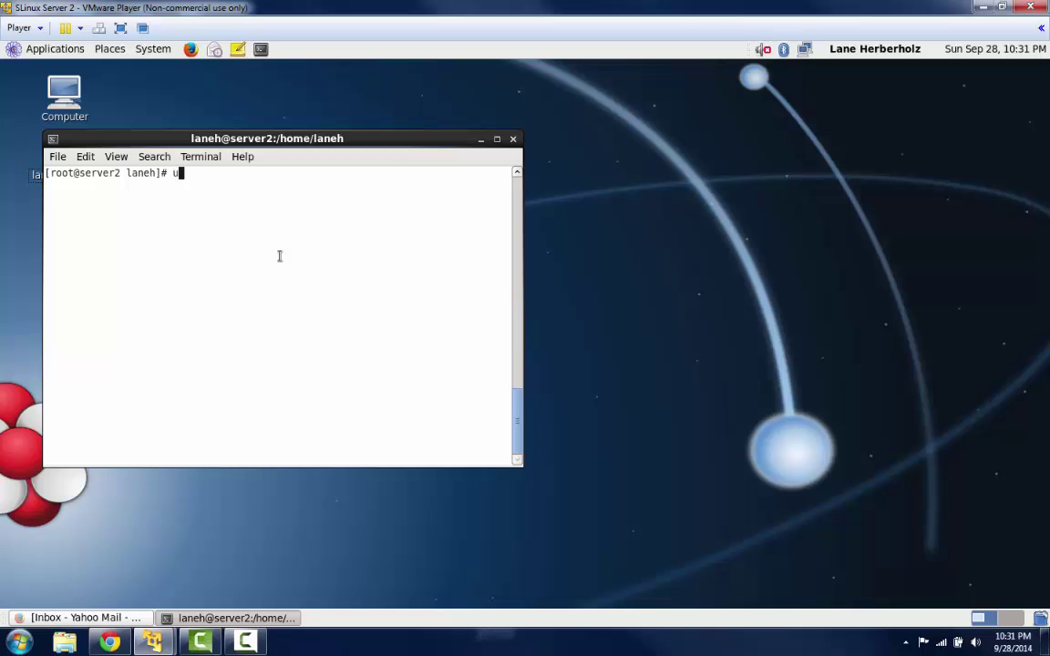
- Search yum for seahorse packages and highlight seahorse.x86_64 and seahorse-plugins.x86_64 in the results
text(yum search seahorse)
key(Return)
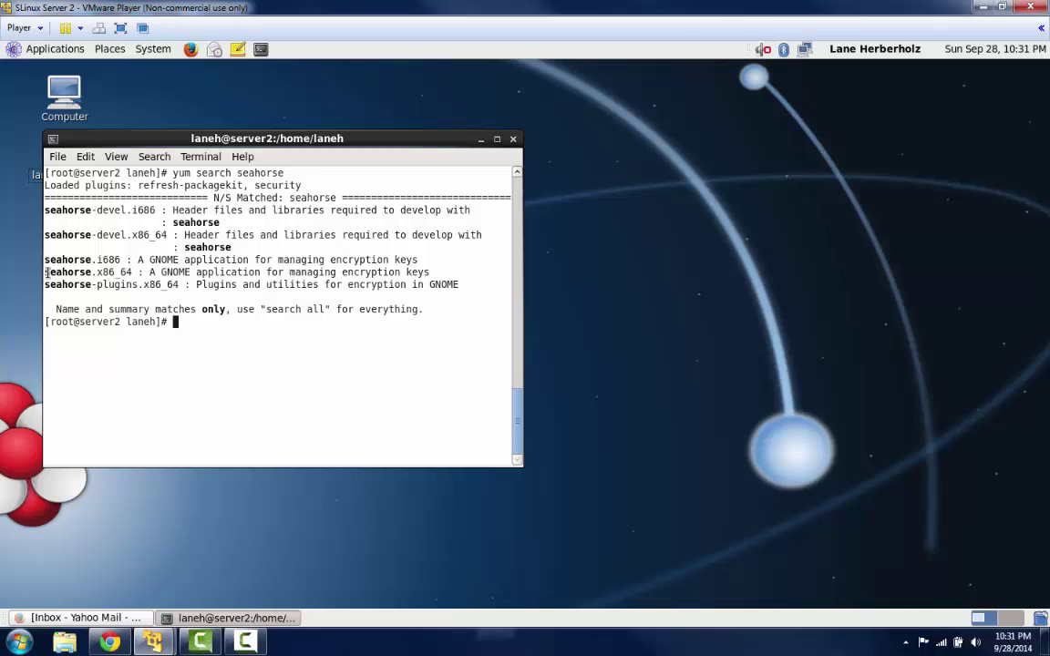
drag(47, 272, 133, 276)
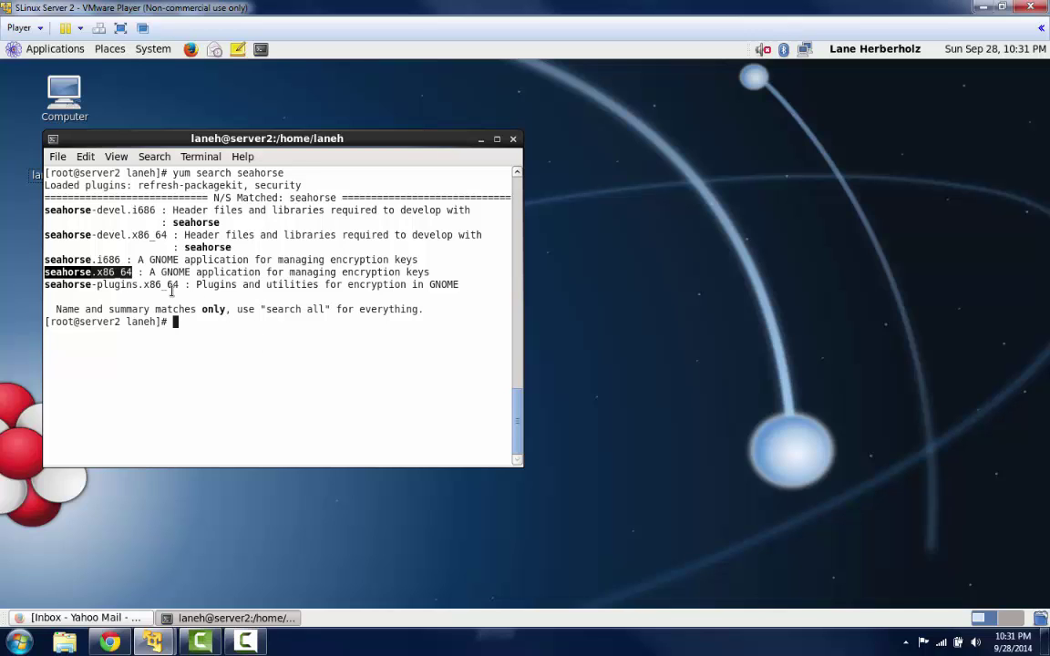
drag(179, 284, 44, 286)
click(200, 324)
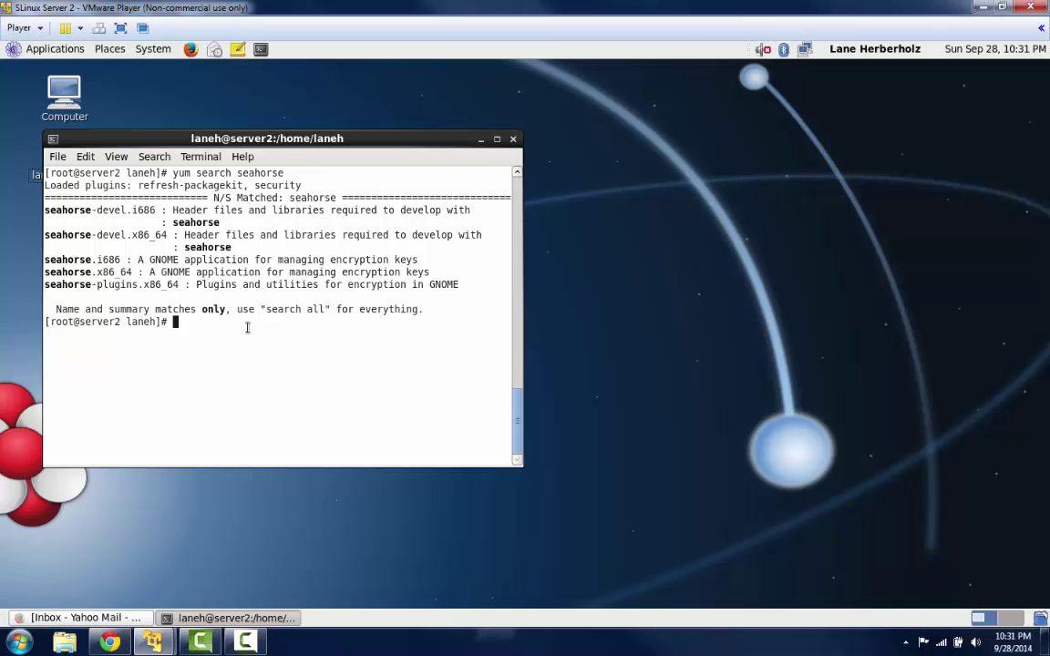
- Install seahorse.x86_64 with yum, answering y, and review the completed output
text(yum install seahorse.x86_)
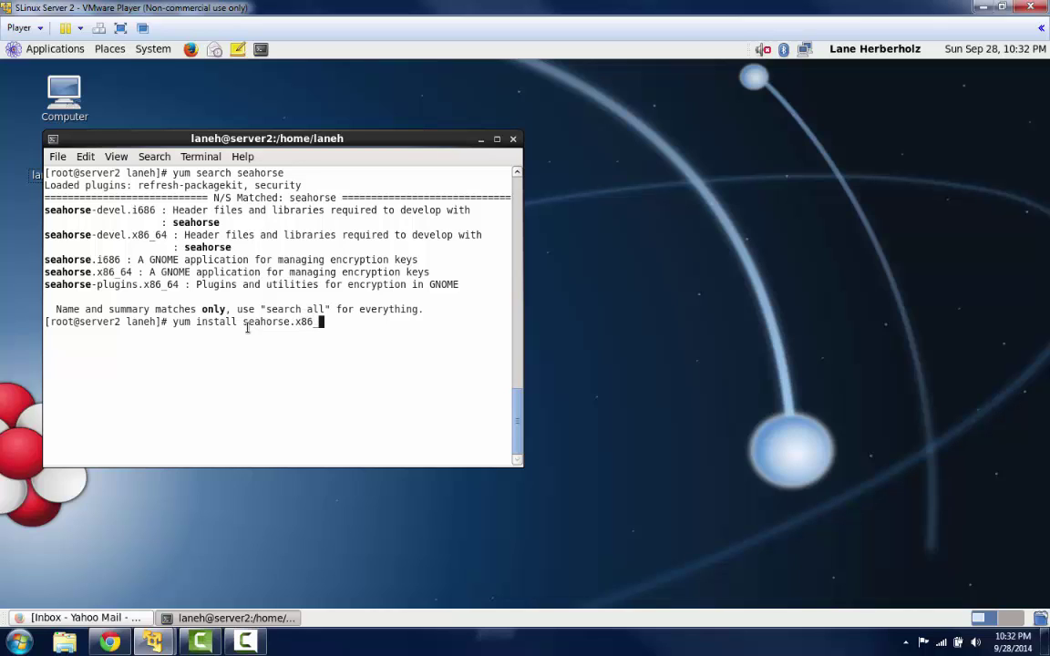
text(64)
key(Return)
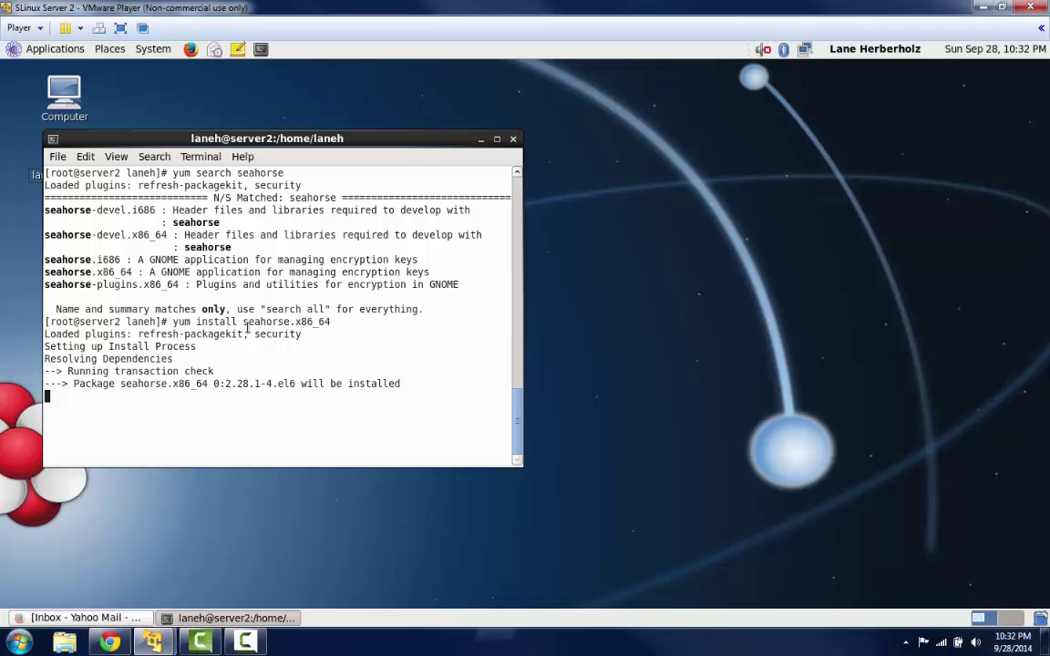
text(y)
key(Return)
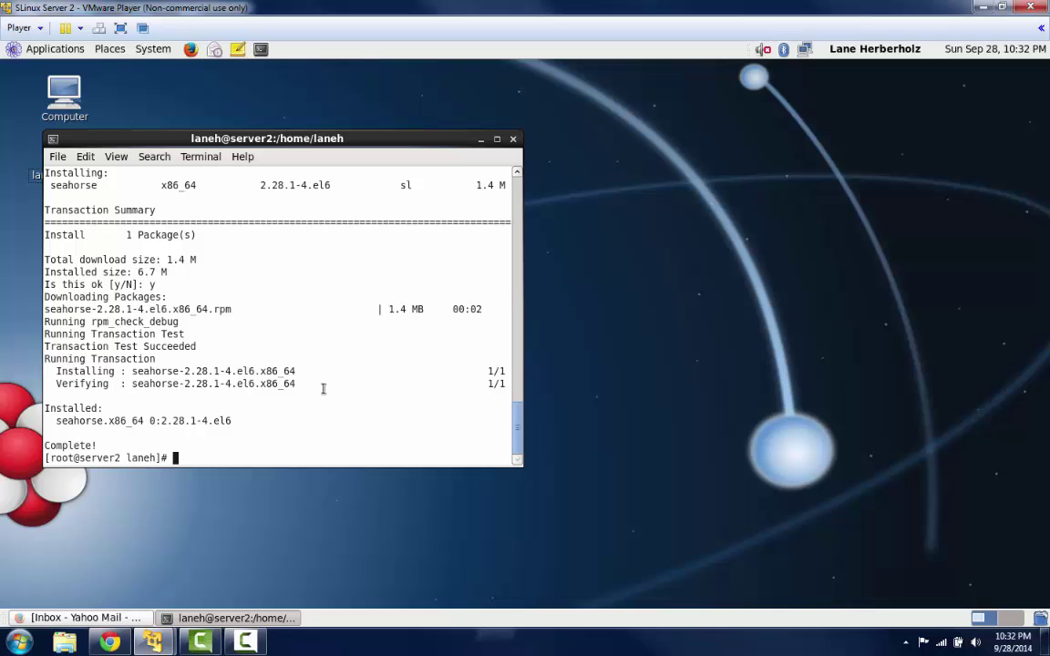
scroll(335, 393, up, 5)
scroll(335, 393, up, 2)
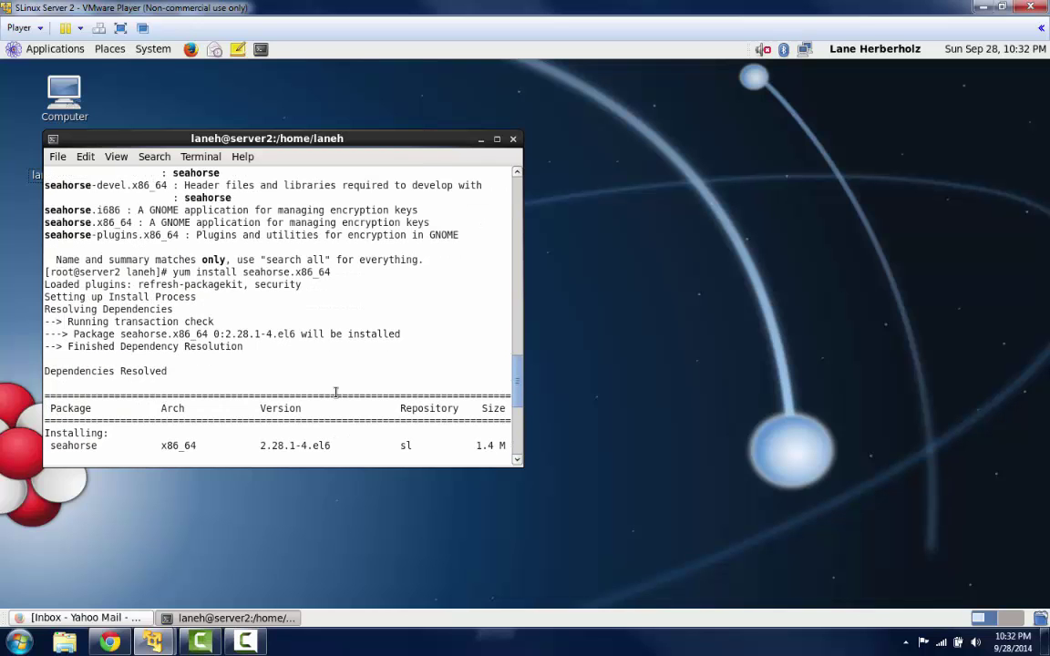
scroll(335, 393, down, 7)
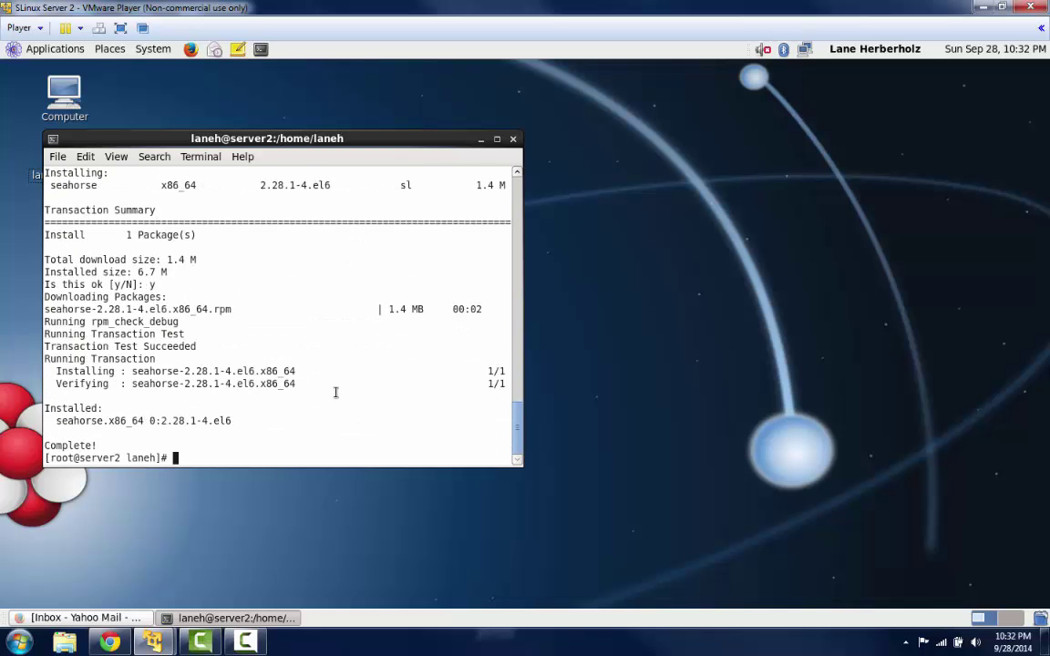
- Edit the recalled command to 'yum install seahorse-plugins.x86_64', run it and confirm with y
key(Up)
key(BackSpace)
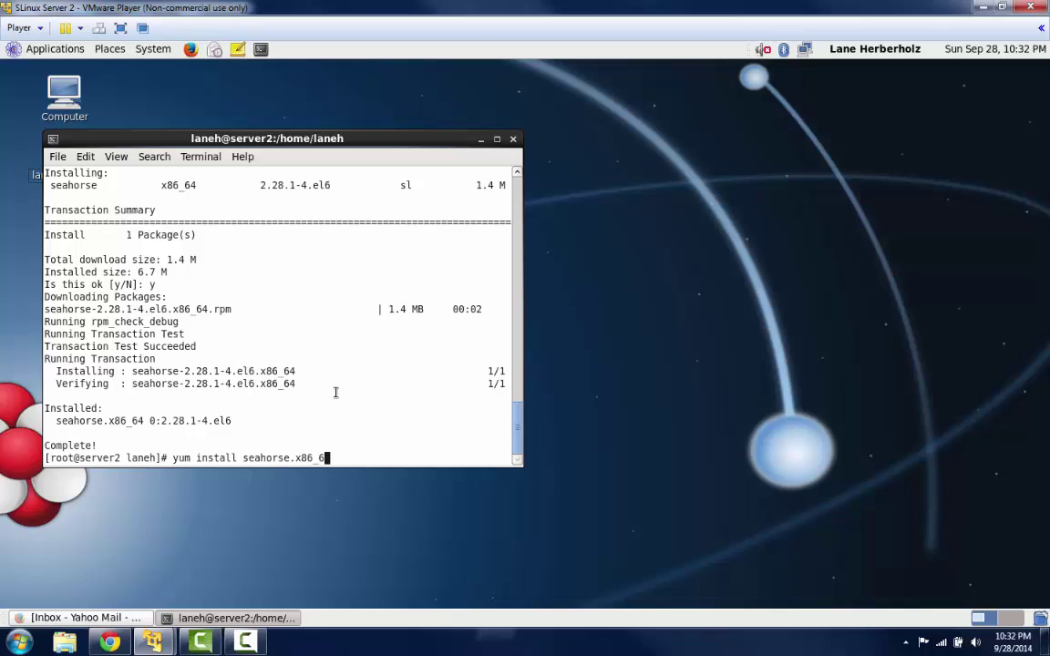
text(6)
key(Left)
key(Left)
key(Right)
key(Right)
key(BackSpace)
text(4)
key(Left)
key(Left)
key(Left)
key(Left)
key(Left)
key(Left)
key(Left)
text(-plugins)
key(Return)
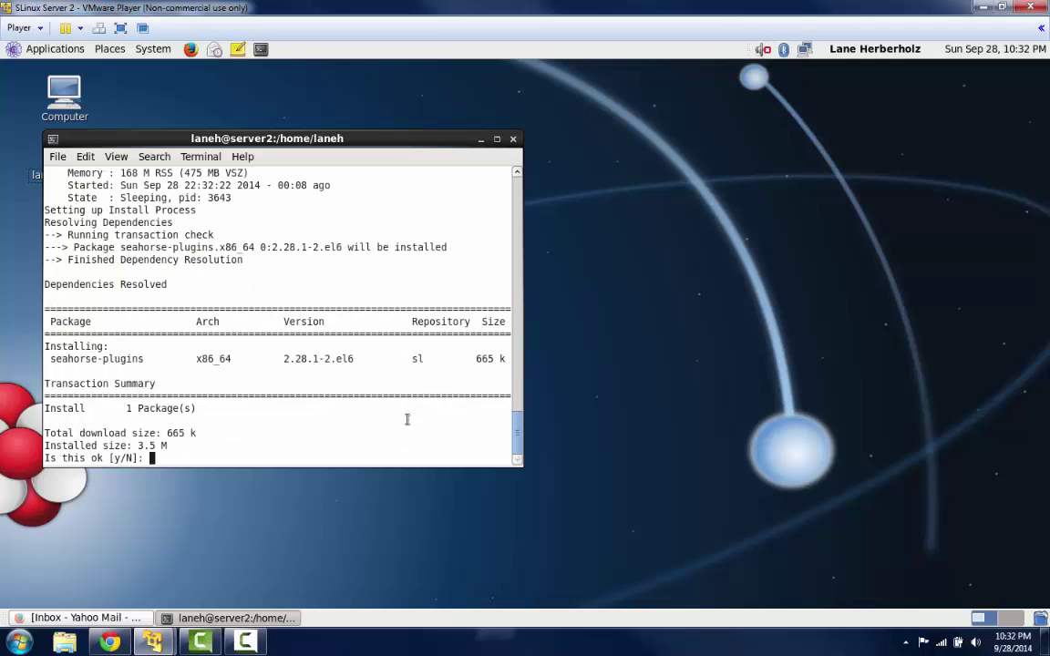
text(y)
key(Return)
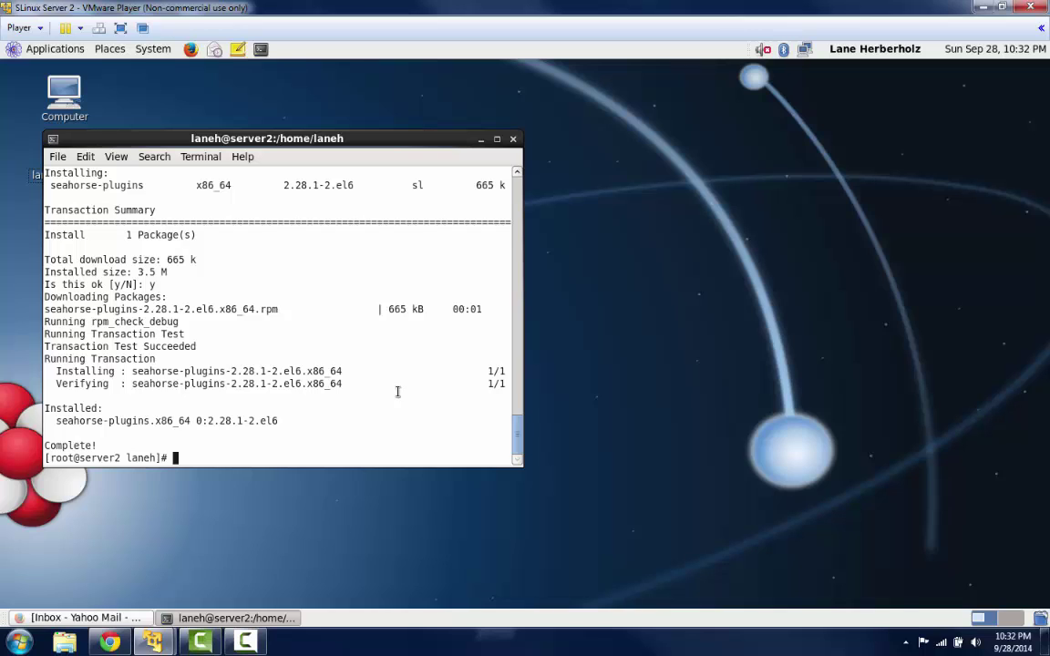
- Close the terminal and launch Passwords and Encryption Keys from the Applications menu
click(513, 140)
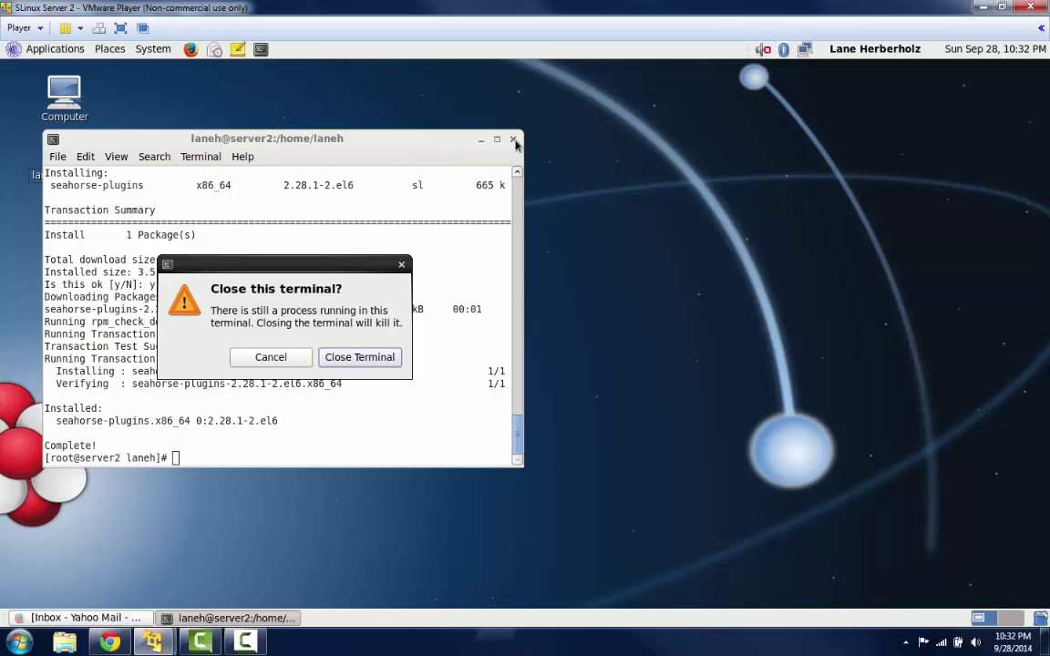
click(376, 359)
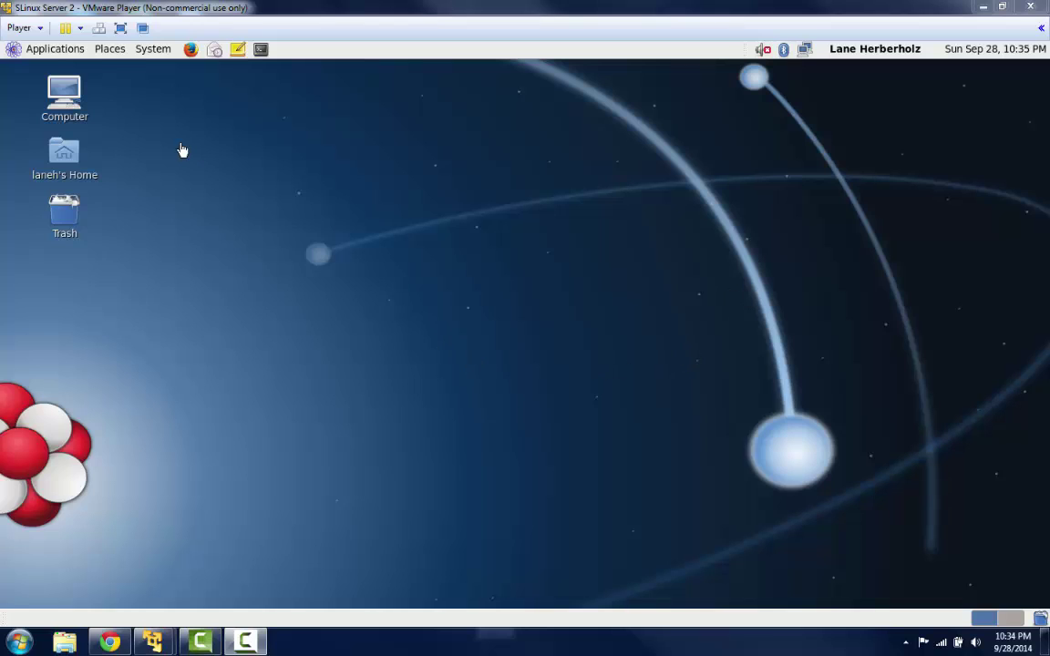
click(81, 51)
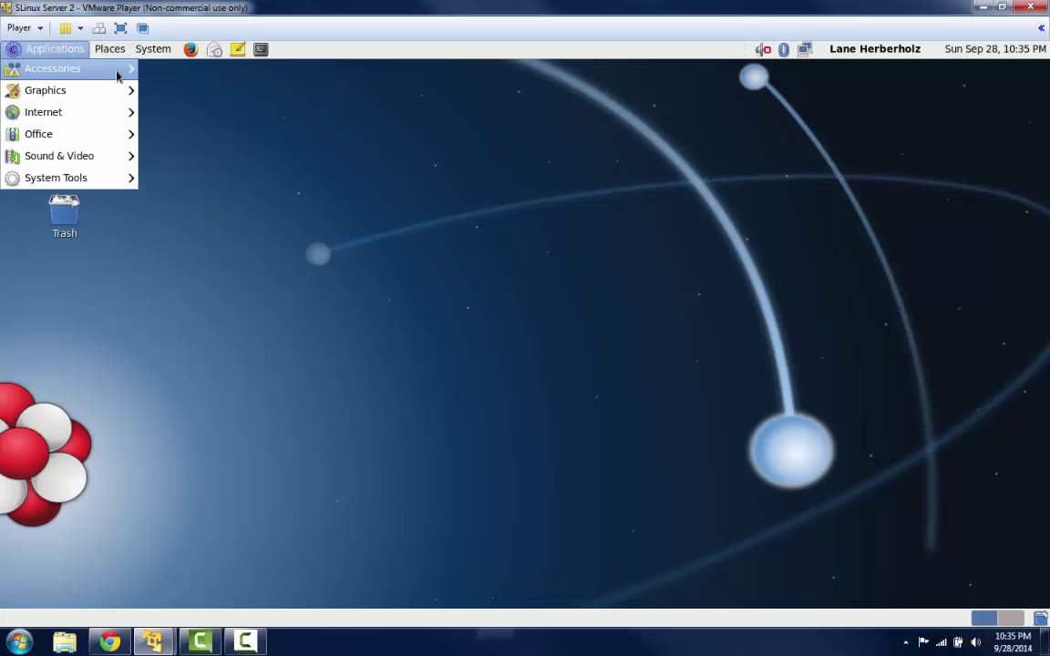
mouse_move(105, 68)
click(240, 201)
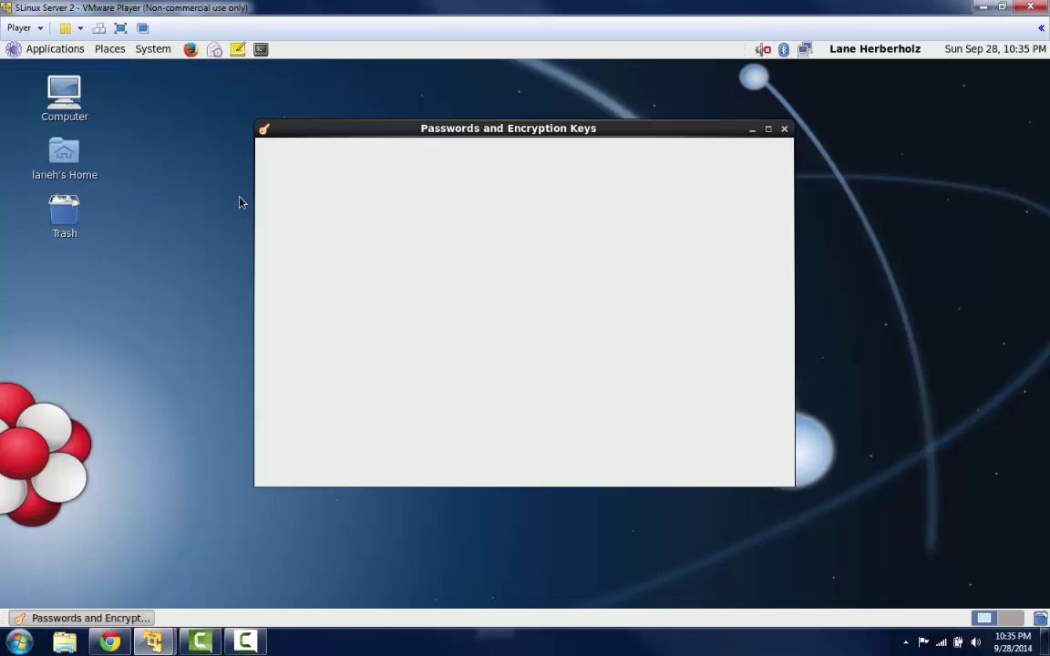
- Look over the My Personal Keys and Other Keys tabs, then bring up File > New
click(395, 201)
click(443, 199)
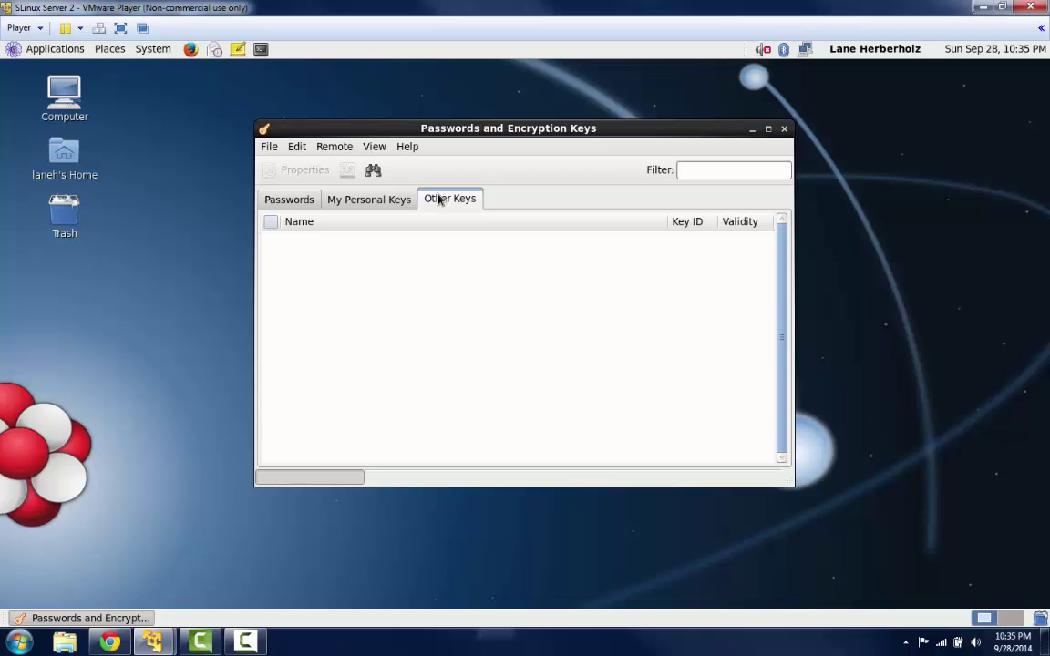
click(373, 198)
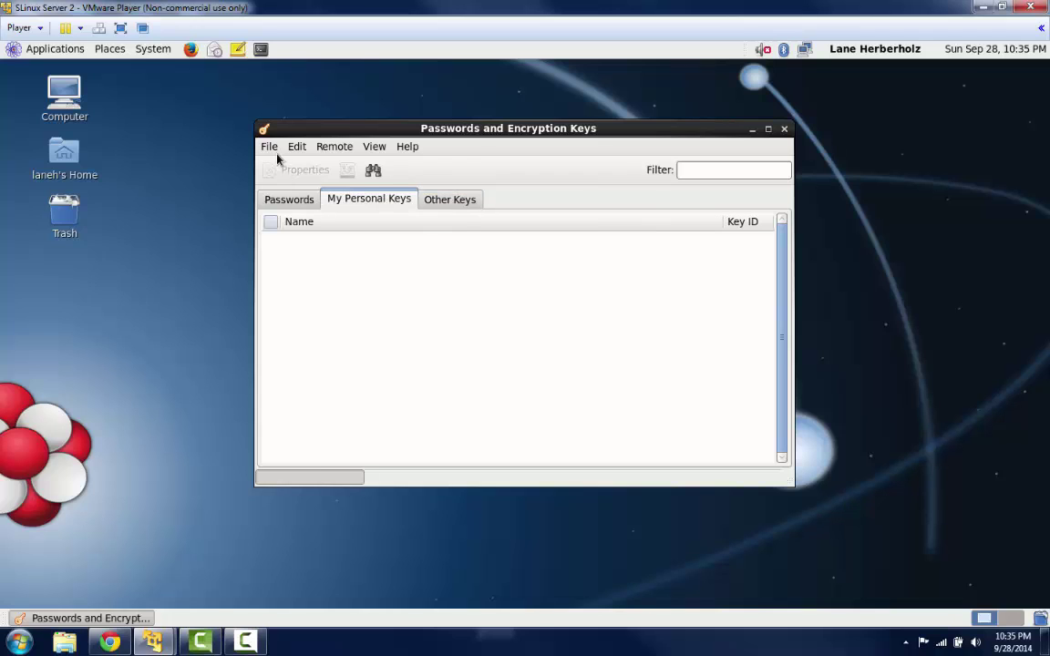
click(270, 148)
- Choose PGP Key as the new item type and continue
click(294, 166)
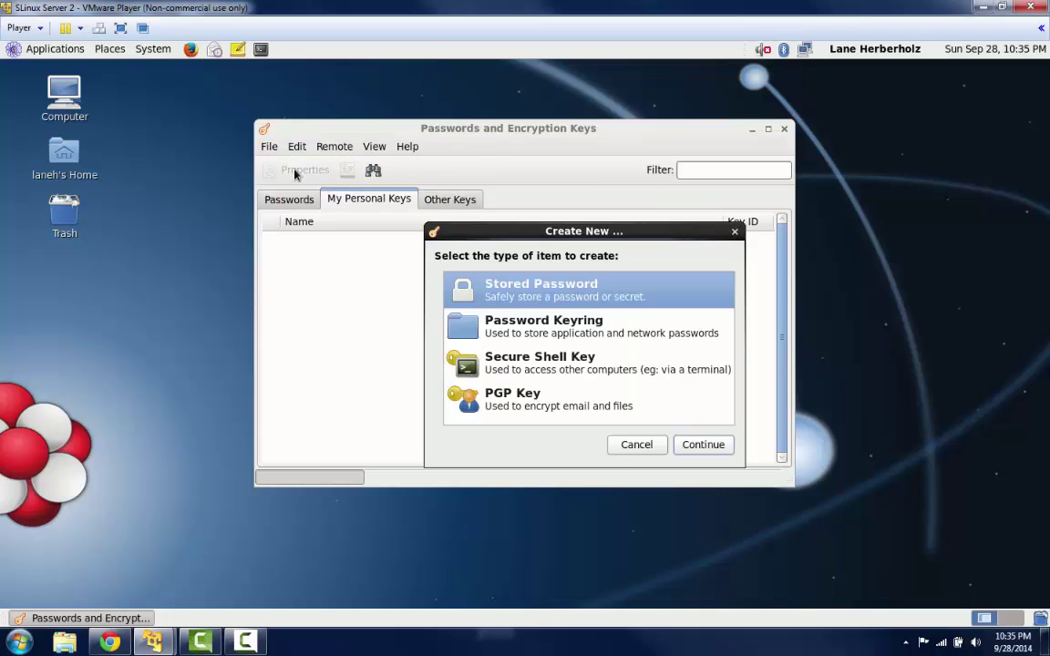
click(555, 406)
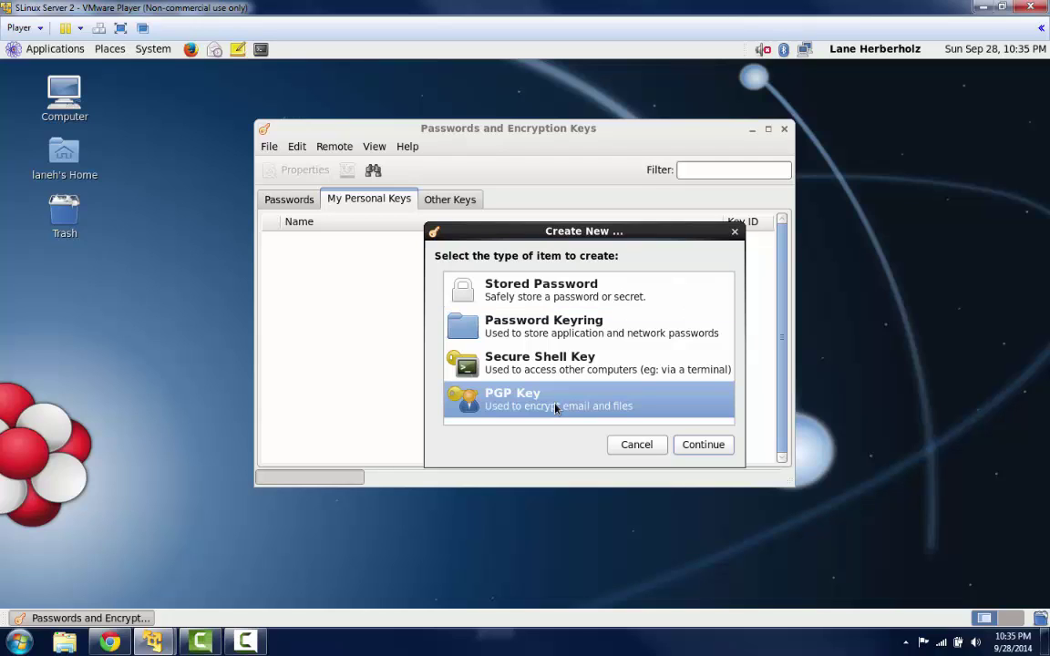
click(703, 446)
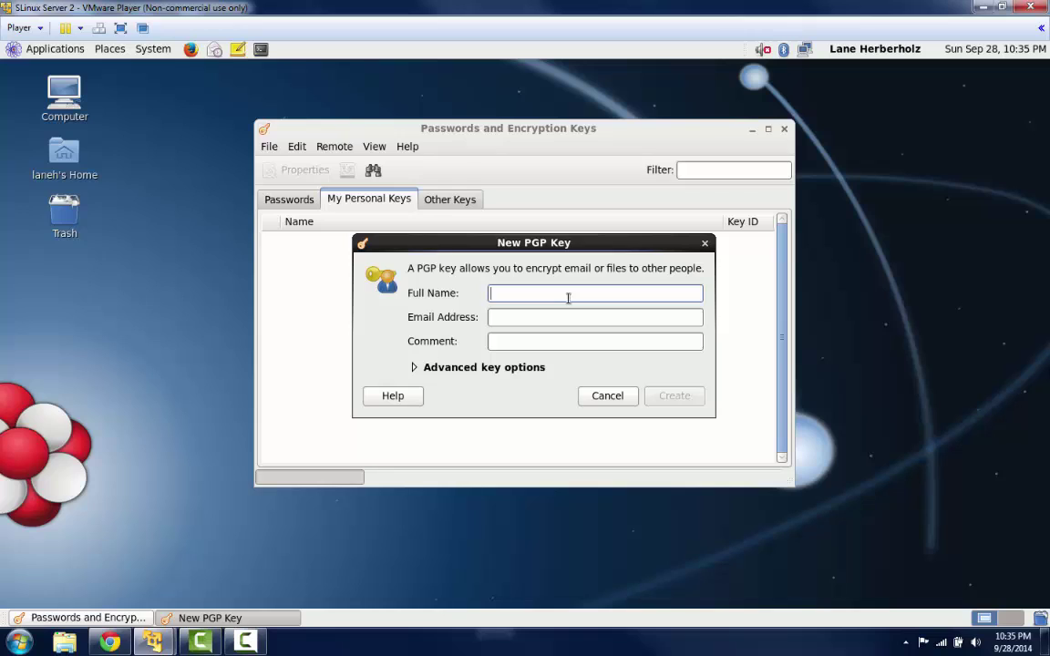
- Enter the owner's full name and e-mail address, then create the PGP key
text(Lane Herbe)
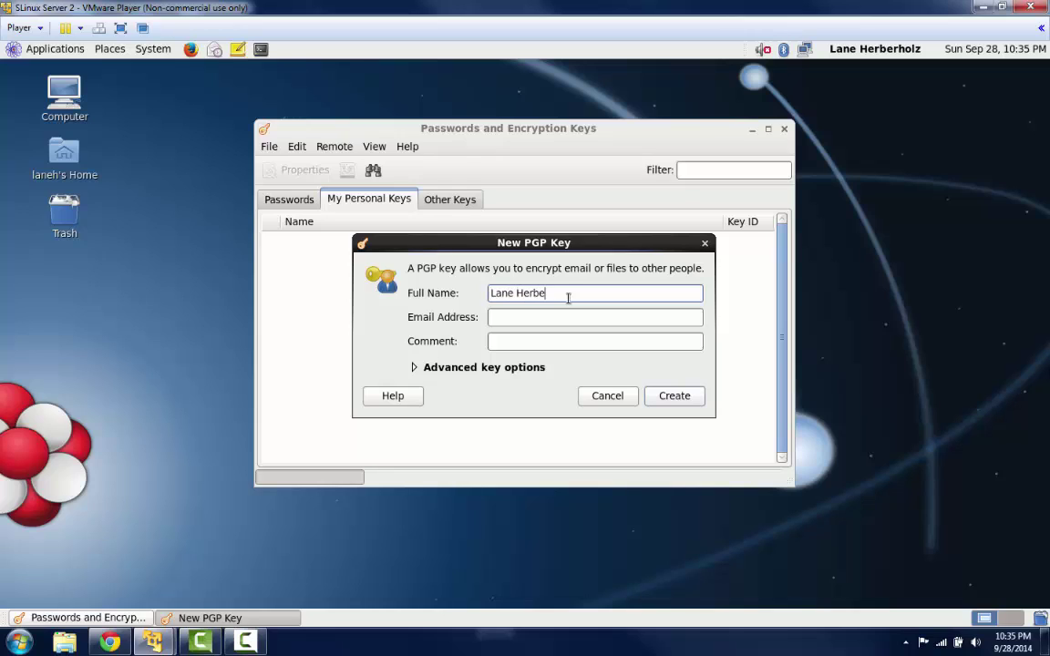
text(rholz)
key(Tab)
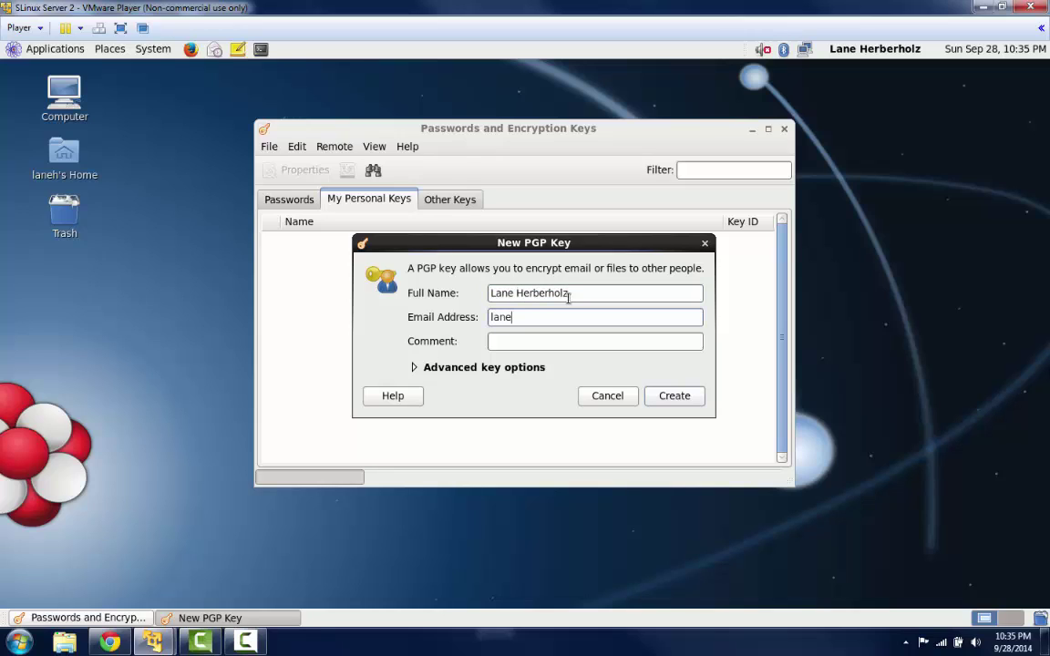
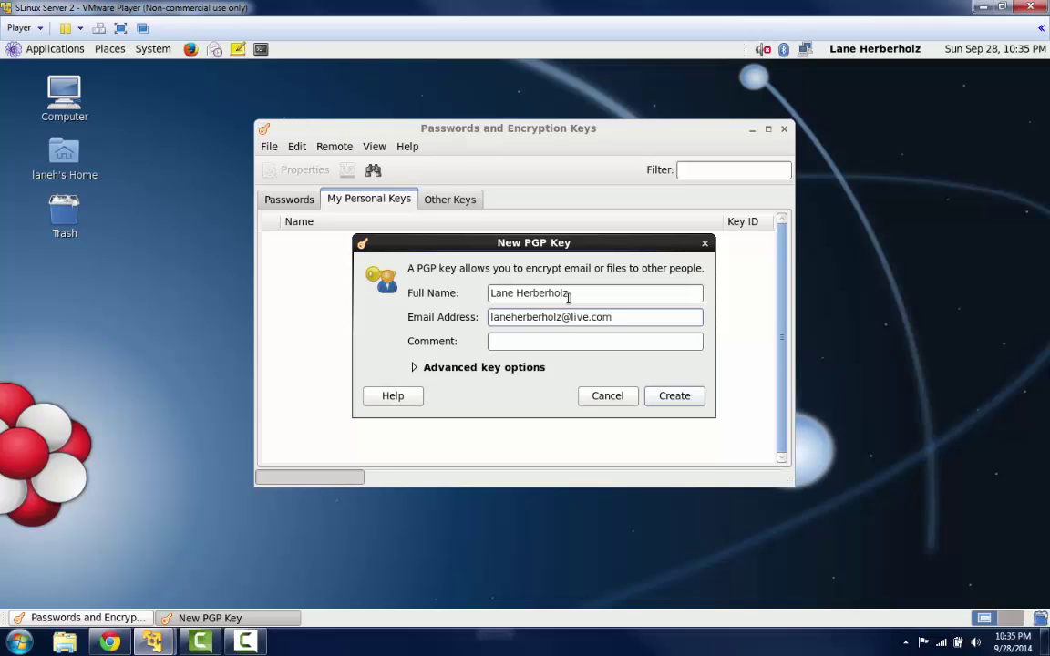
click(533, 367)
click(533, 367)
click(667, 396)
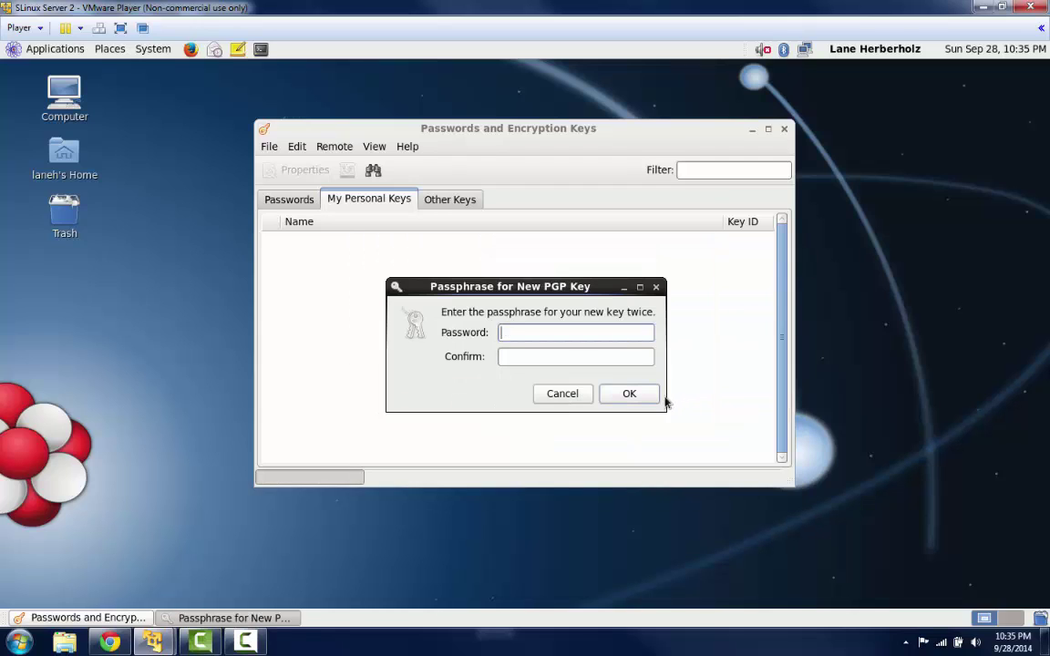
- Enter and confirm the key passphrase to generate it, then check My Personal Keys for the new key
text(*********)
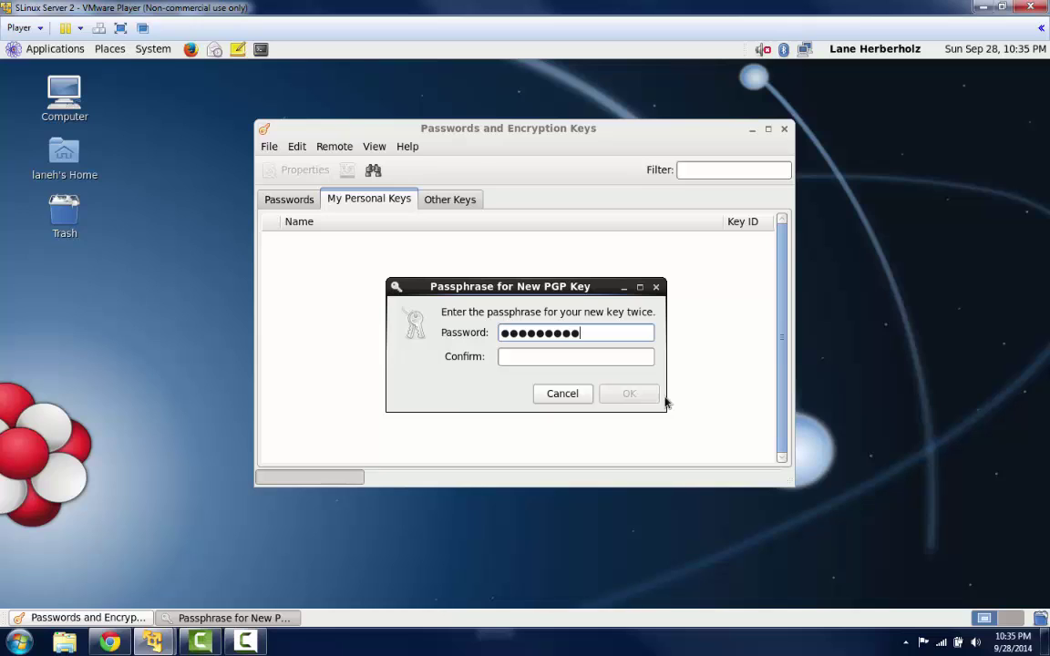
key(Tab)
text(*********)
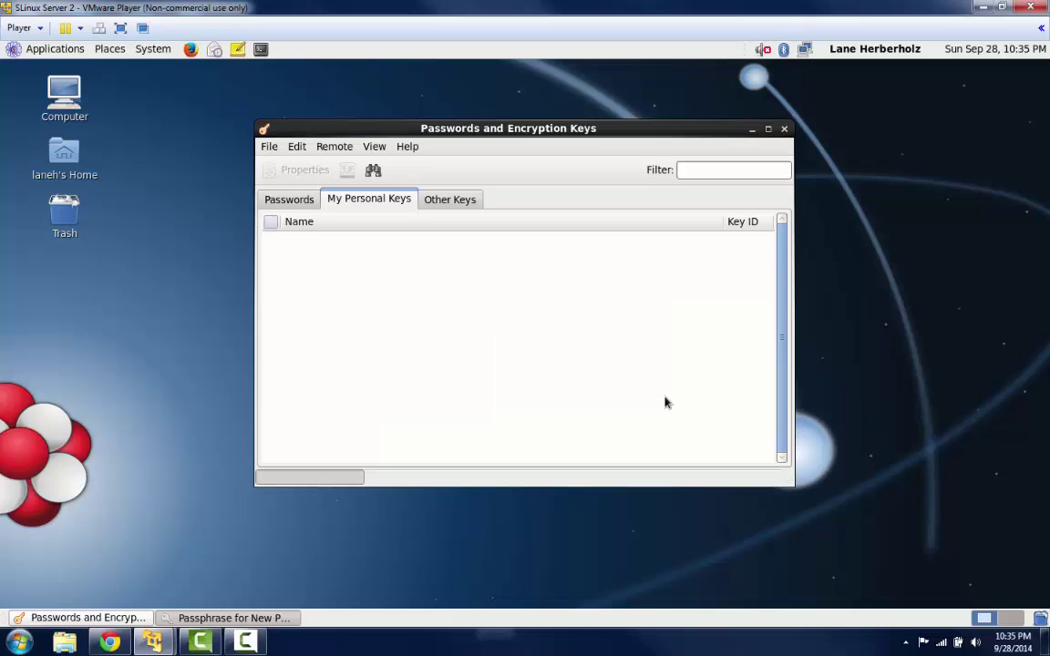
key(Return)
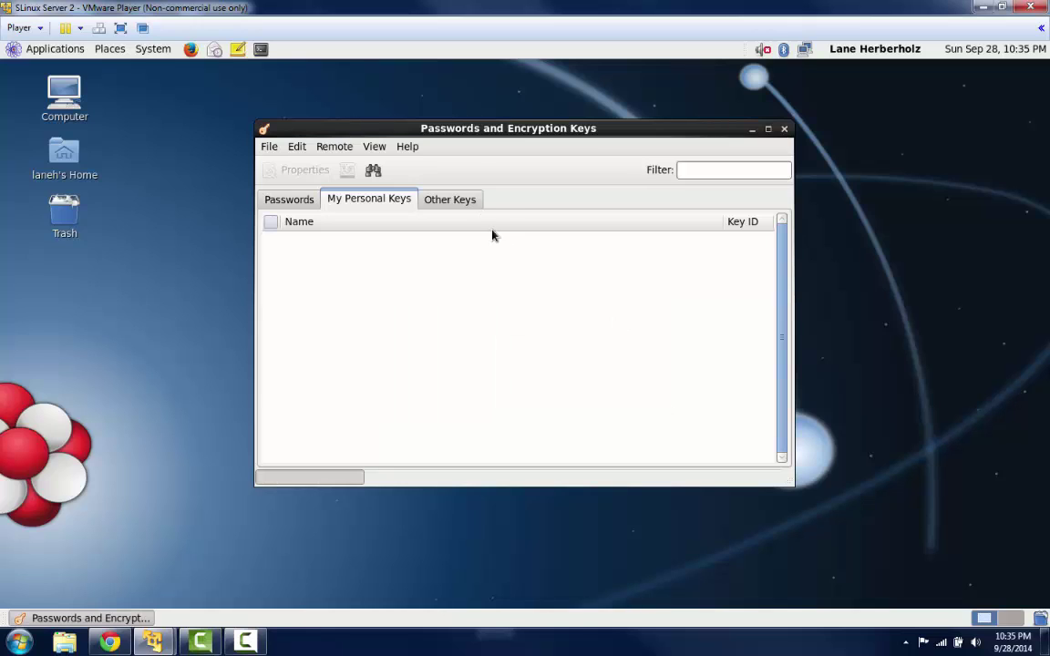
click(453, 200)
click(404, 202)
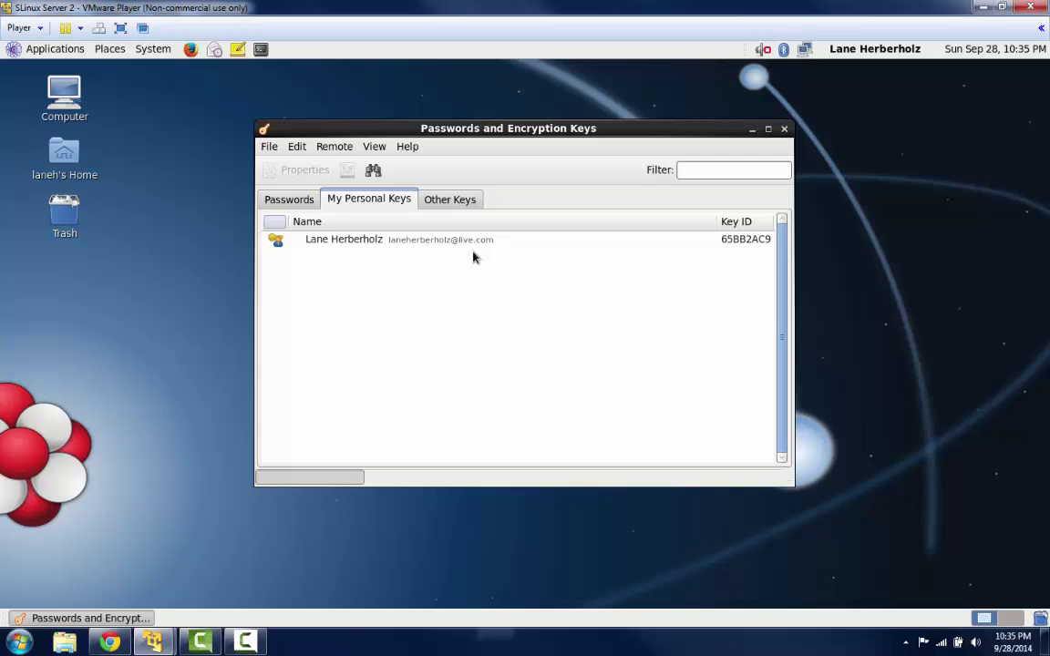
- Open the personal key's Properties and start Export Complete Key from the Details tab
click(463, 247)
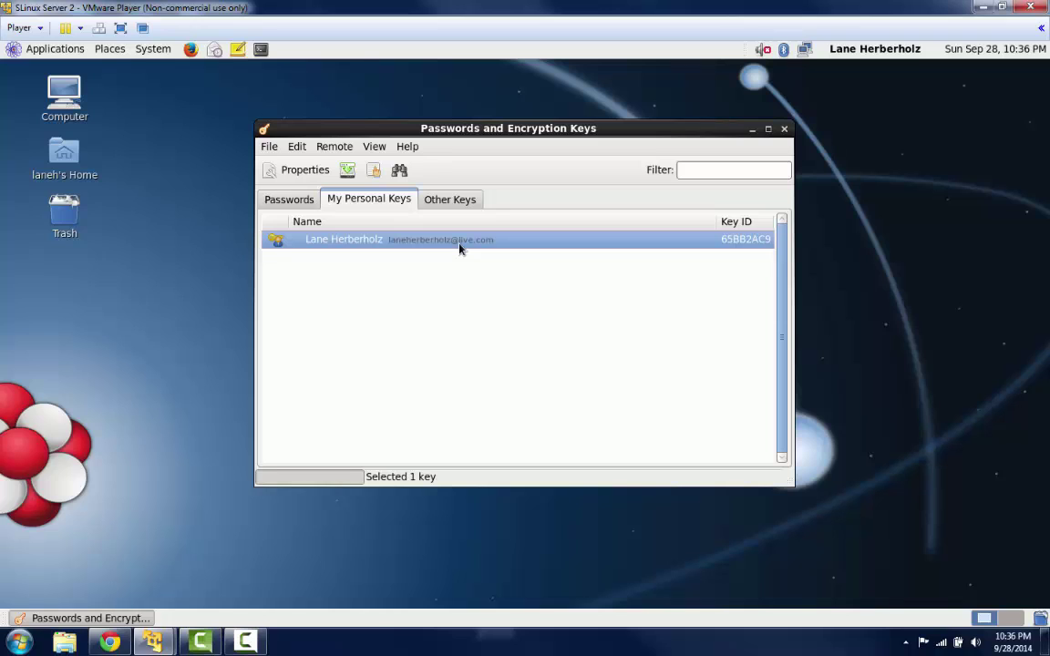
right_click(460, 248)
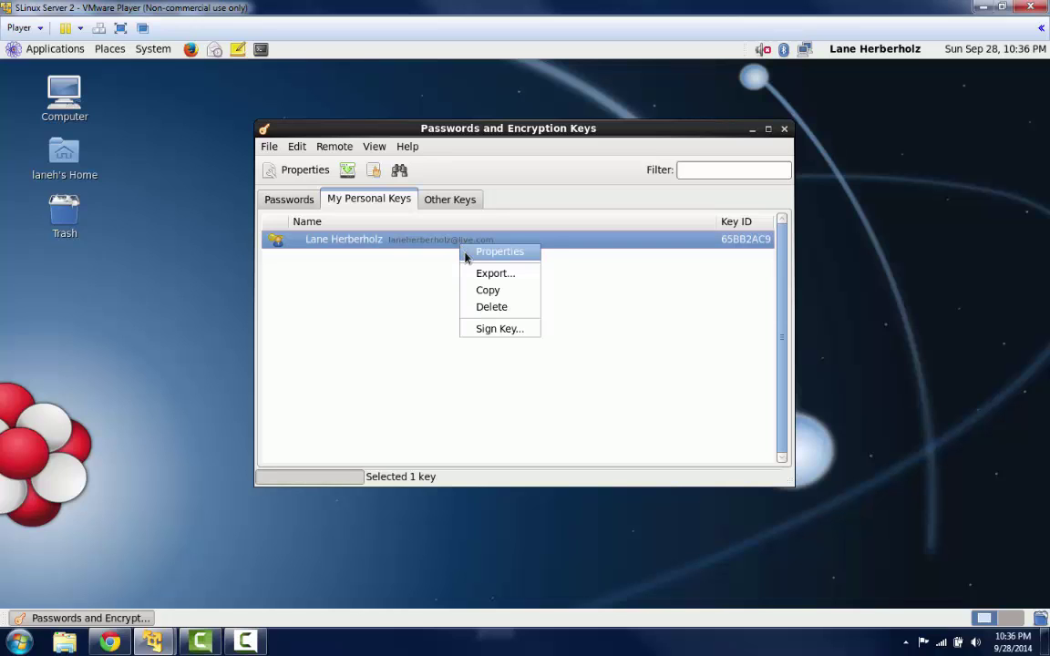
click(496, 252)
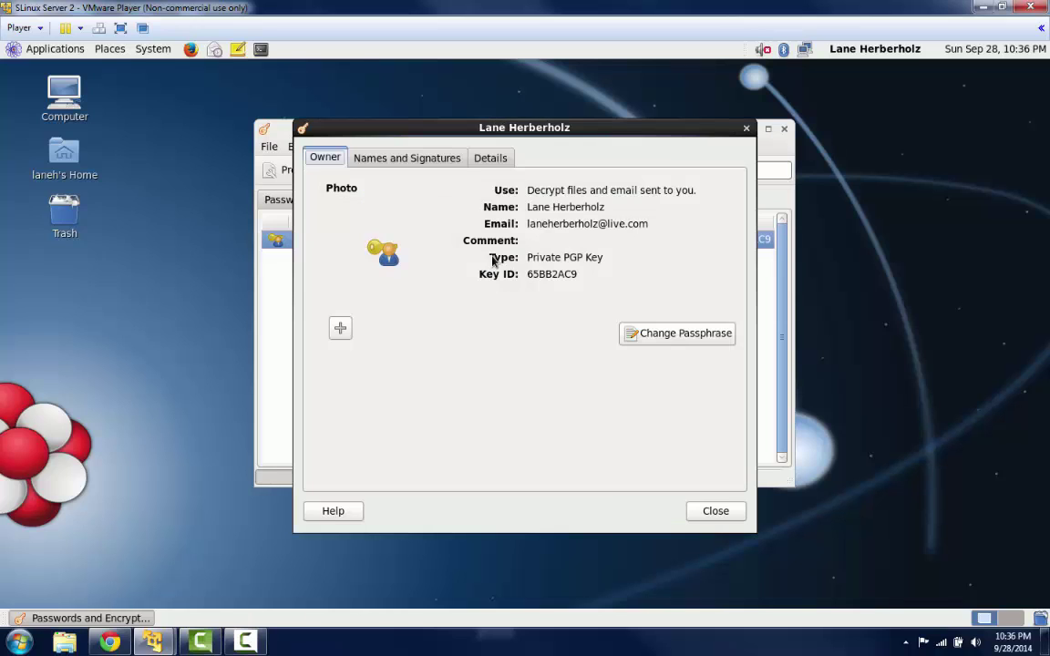
click(490, 159)
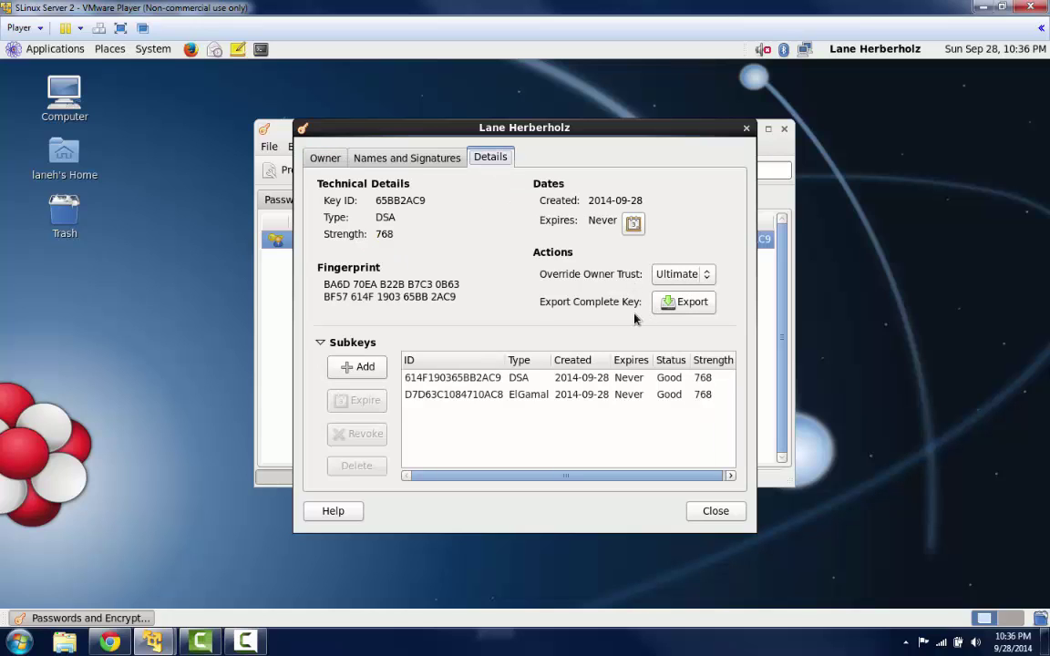
click(670, 303)
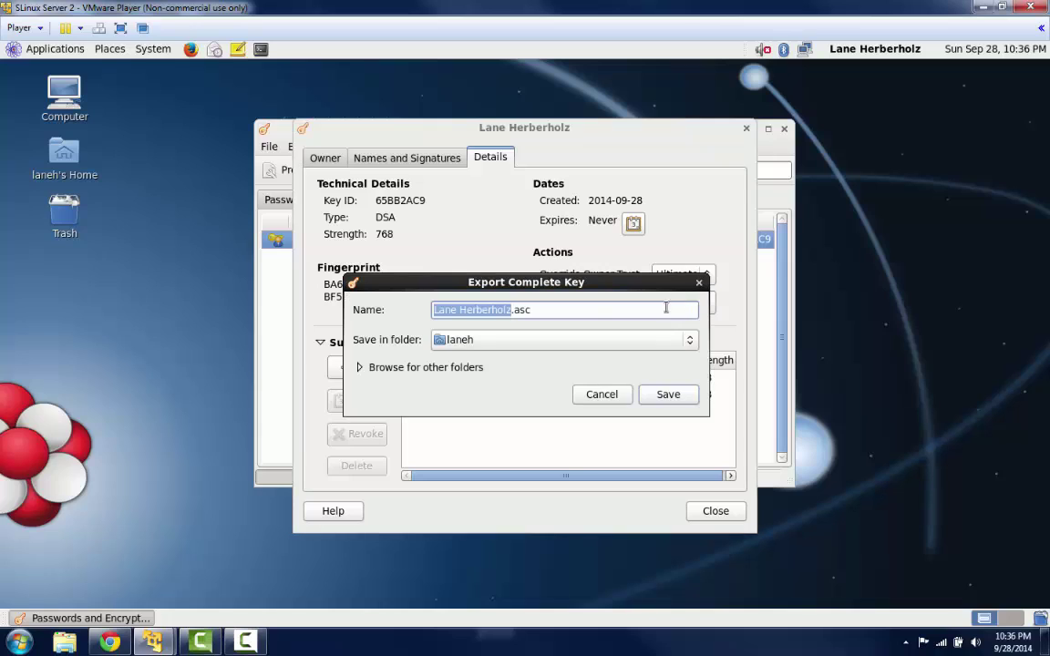
- Save the key's .asc file into Documents, replacing the existing file, and close the properties
click(592, 309)
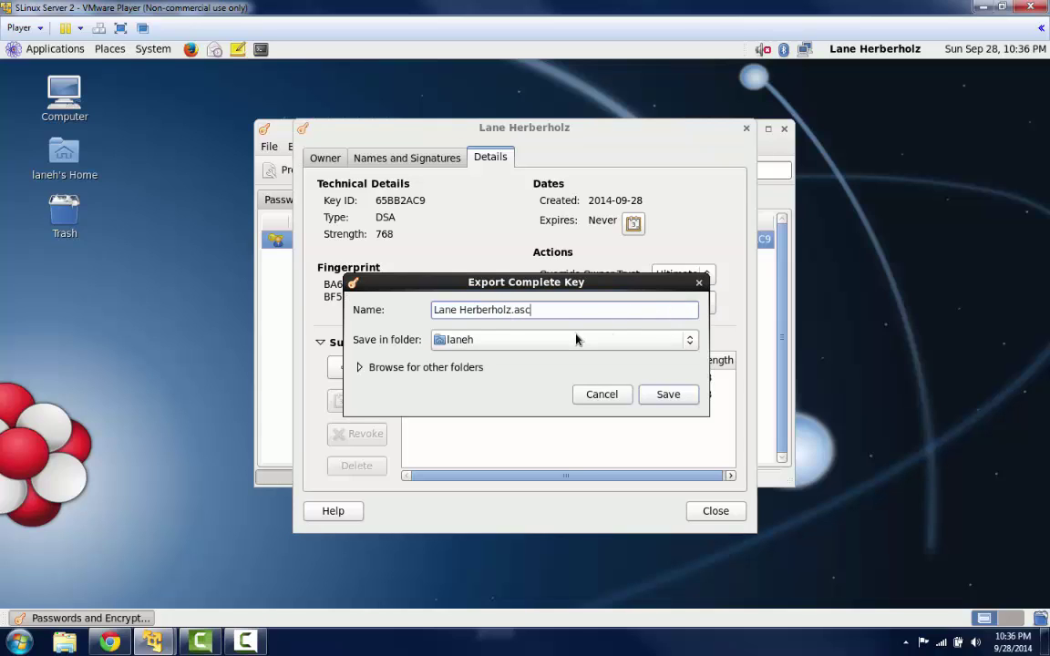
click(692, 345)
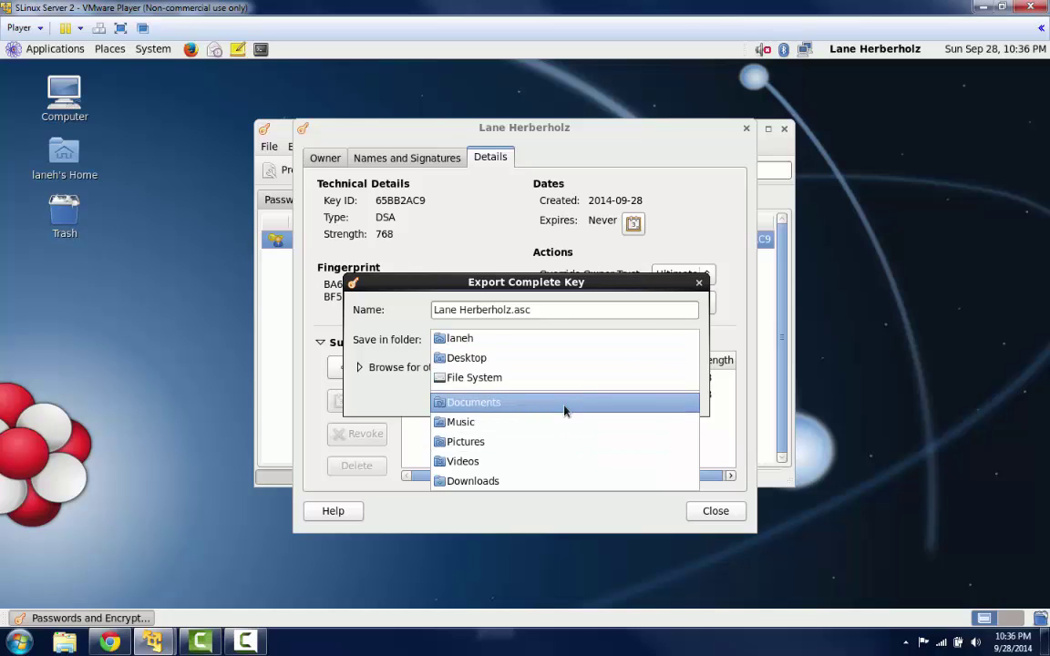
click(521, 406)
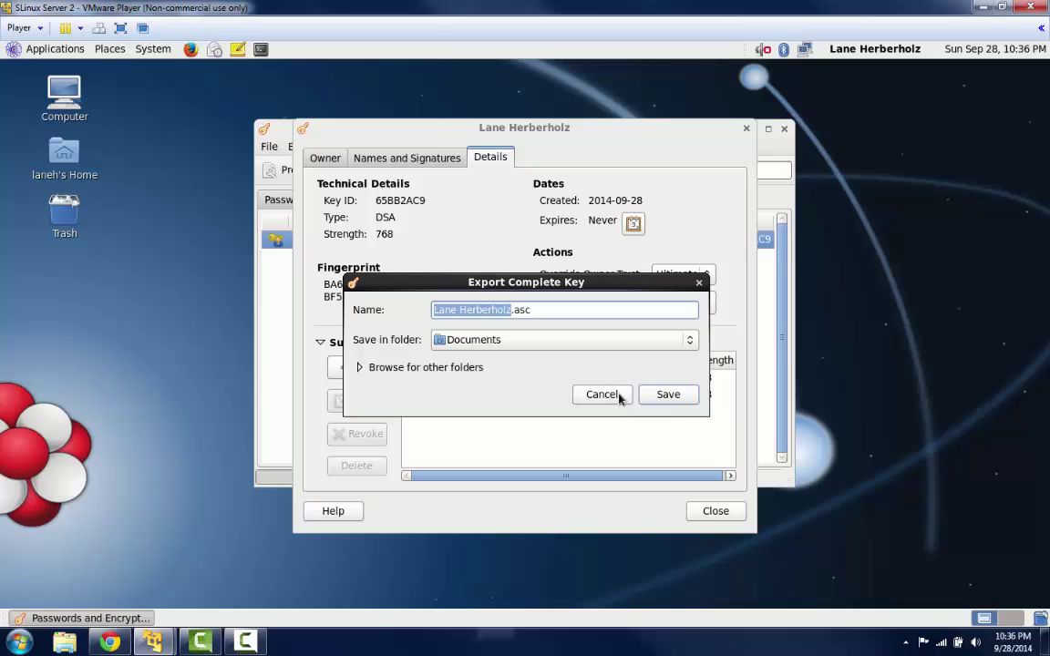
click(664, 397)
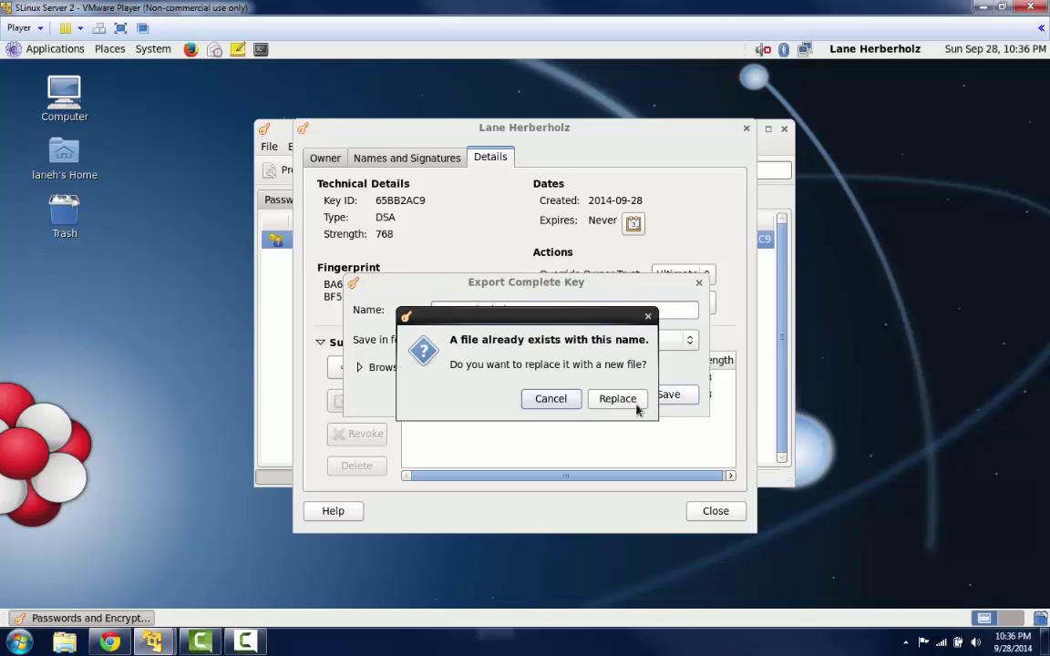
click(618, 399)
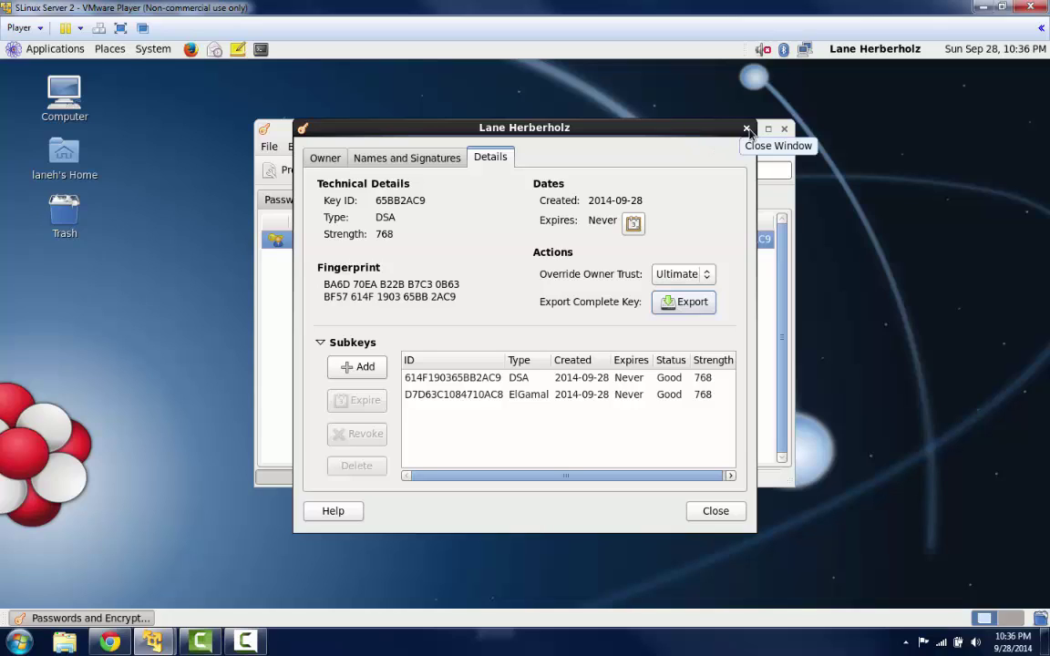
click(747, 128)
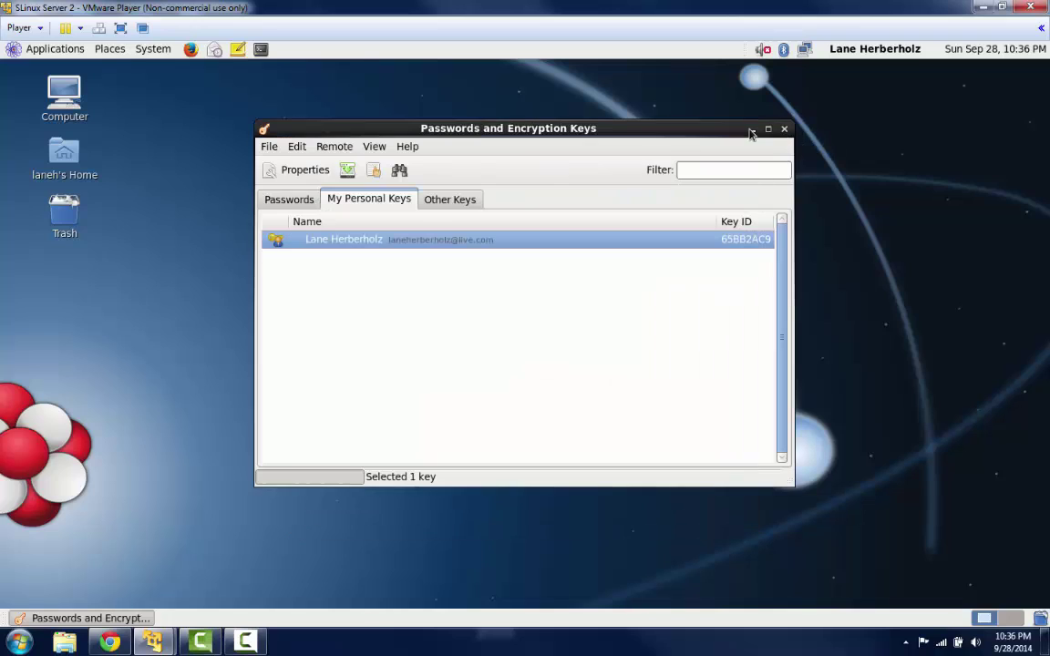
click(269, 146)
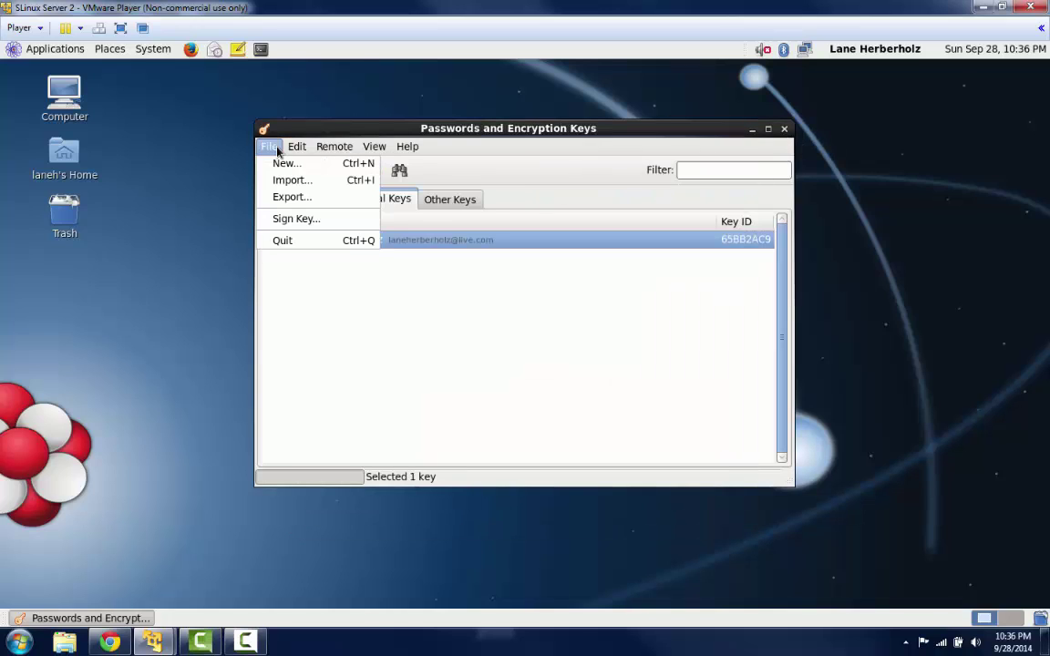
click(279, 180)
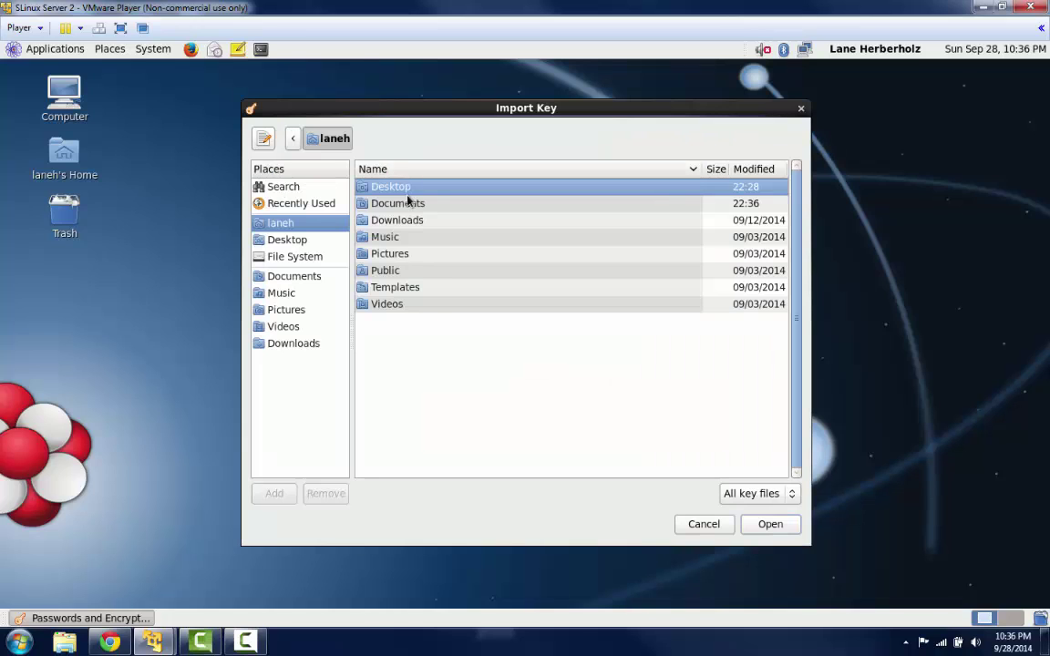
double_click(408, 204)
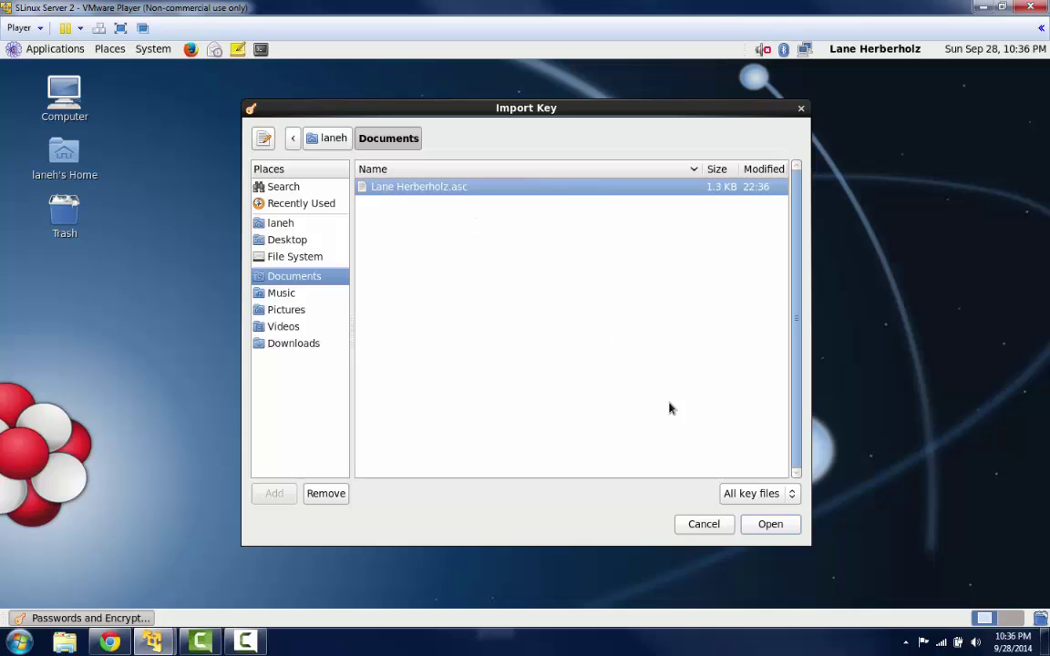
click(801, 108)
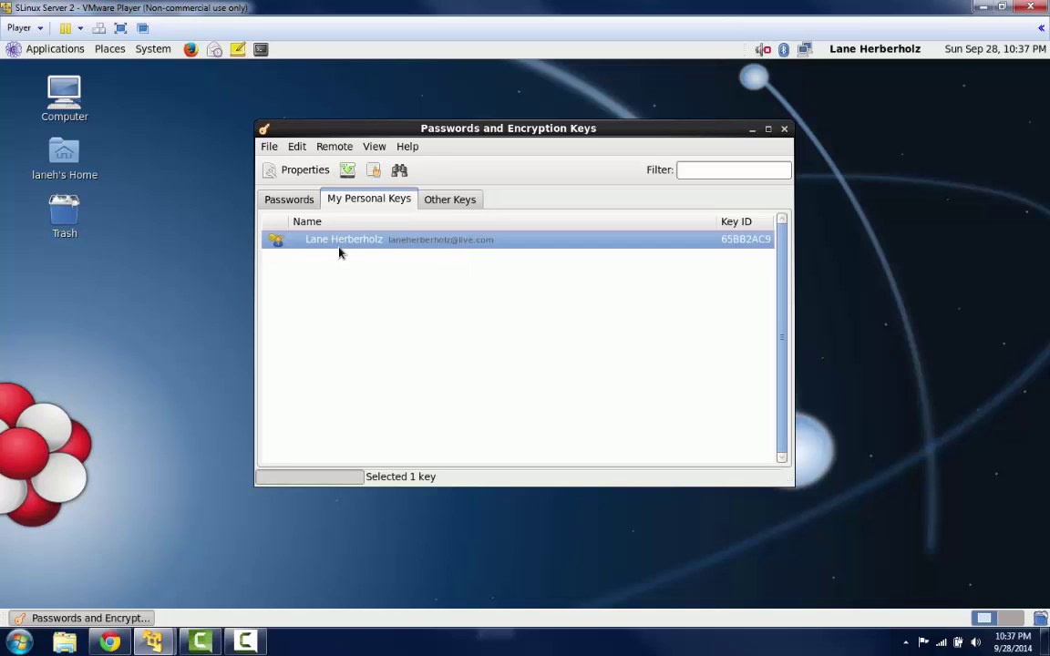
- Set ldap://keyserver.pgp.com as the publishing server in Sync and Publish Keys and sync the key
click(374, 146)
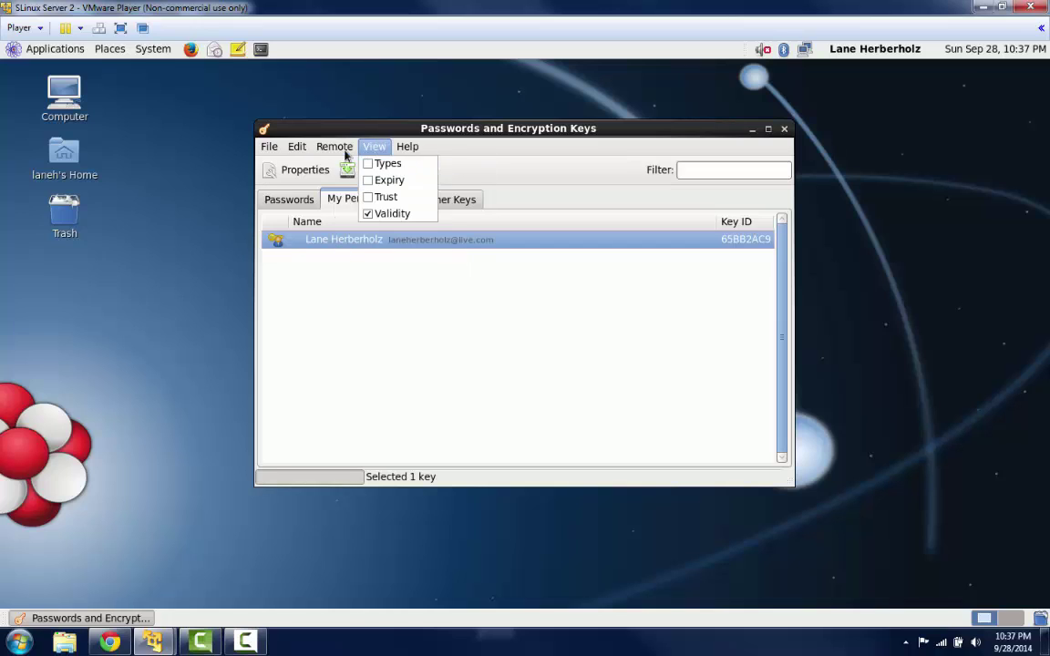
mouse_move(334, 146)
click(330, 180)
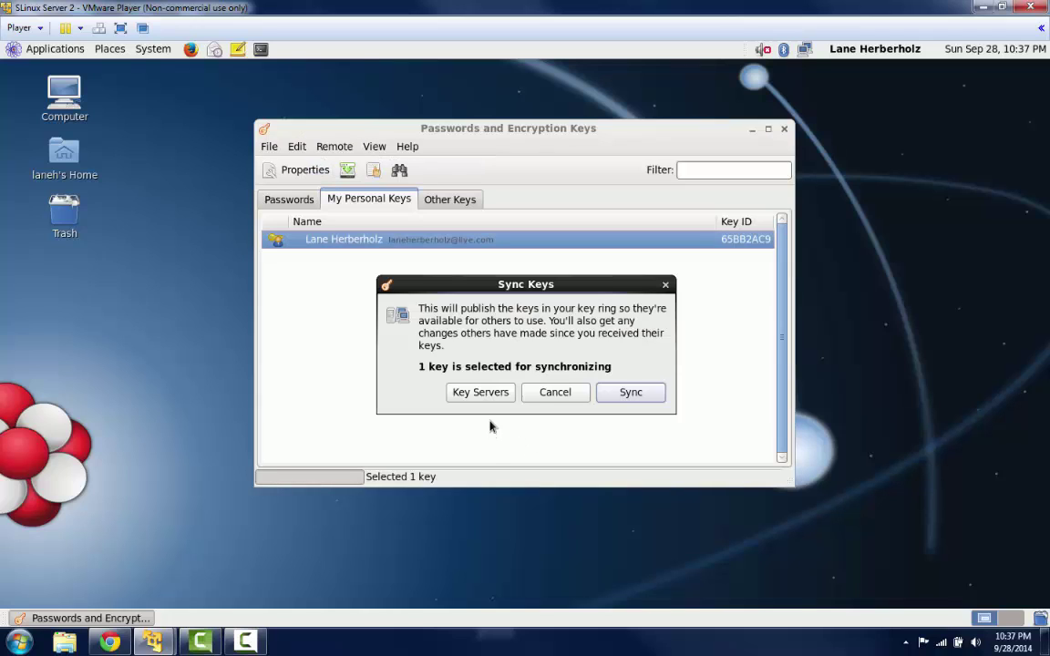
click(500, 394)
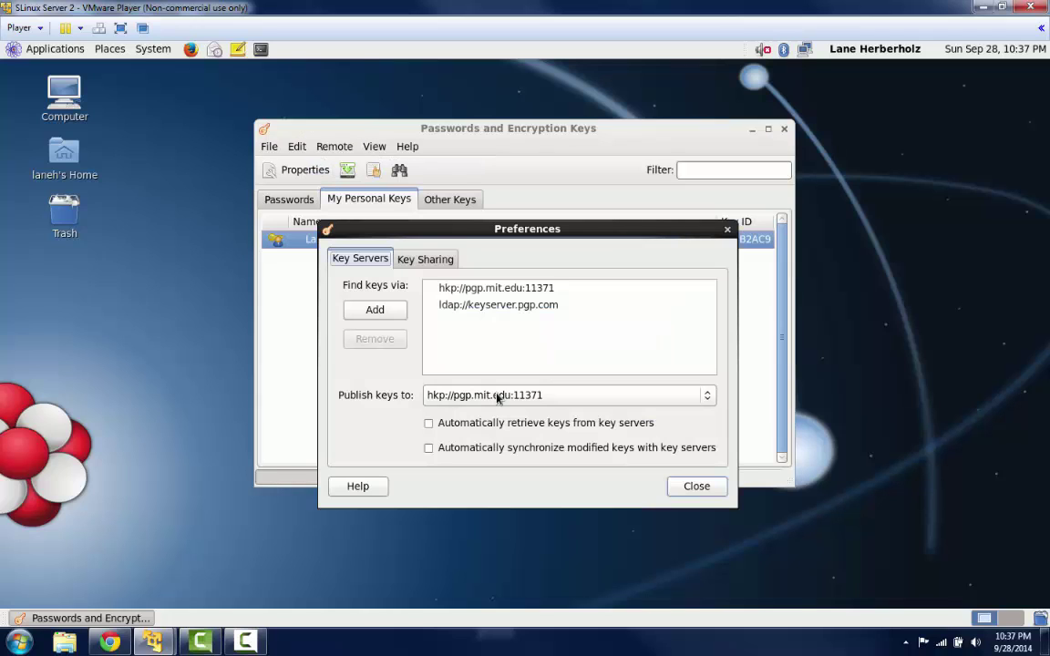
click(526, 307)
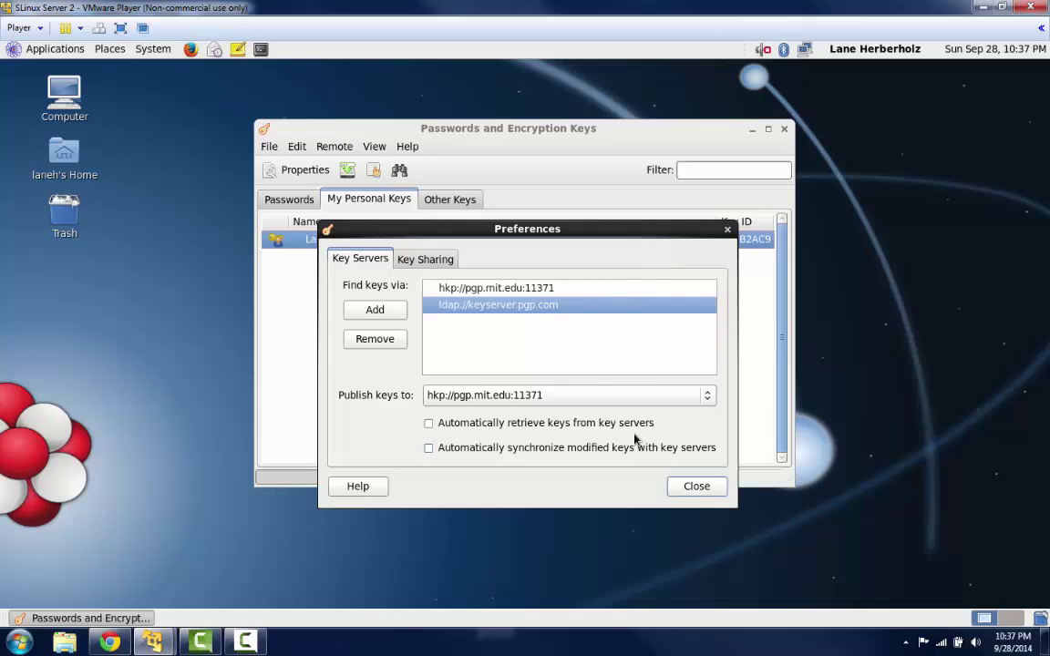
click(604, 399)
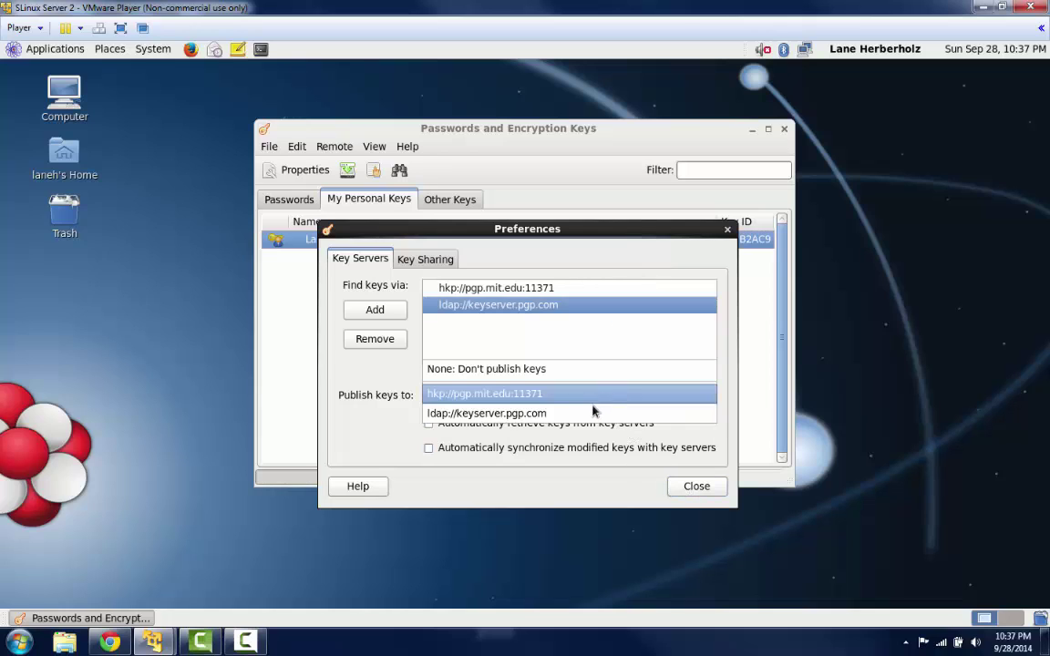
click(588, 412)
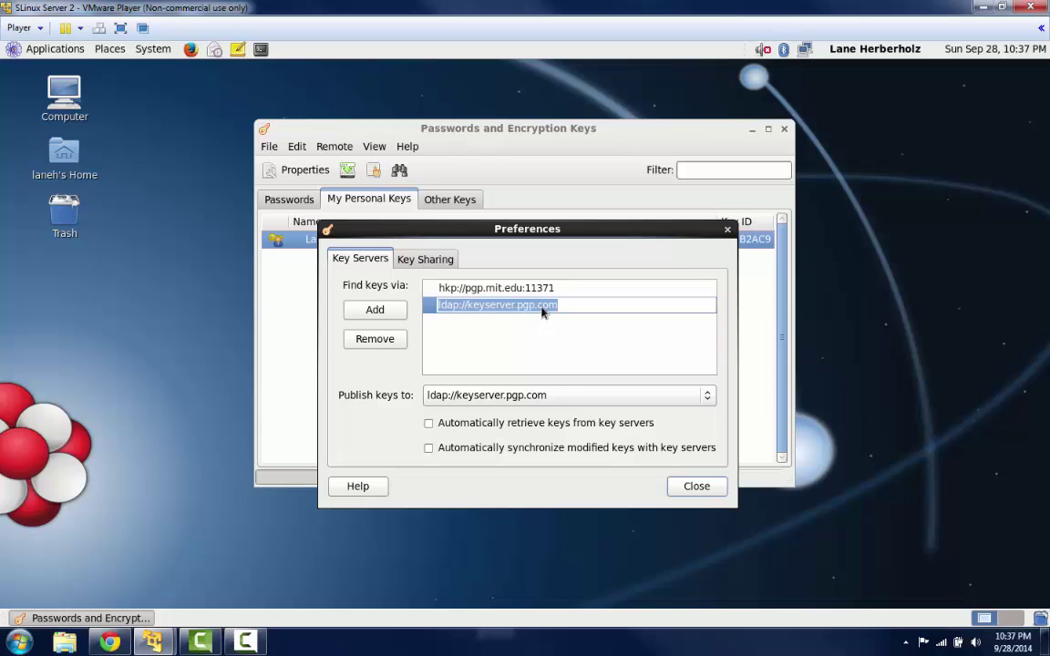
click(569, 397)
click(562, 399)
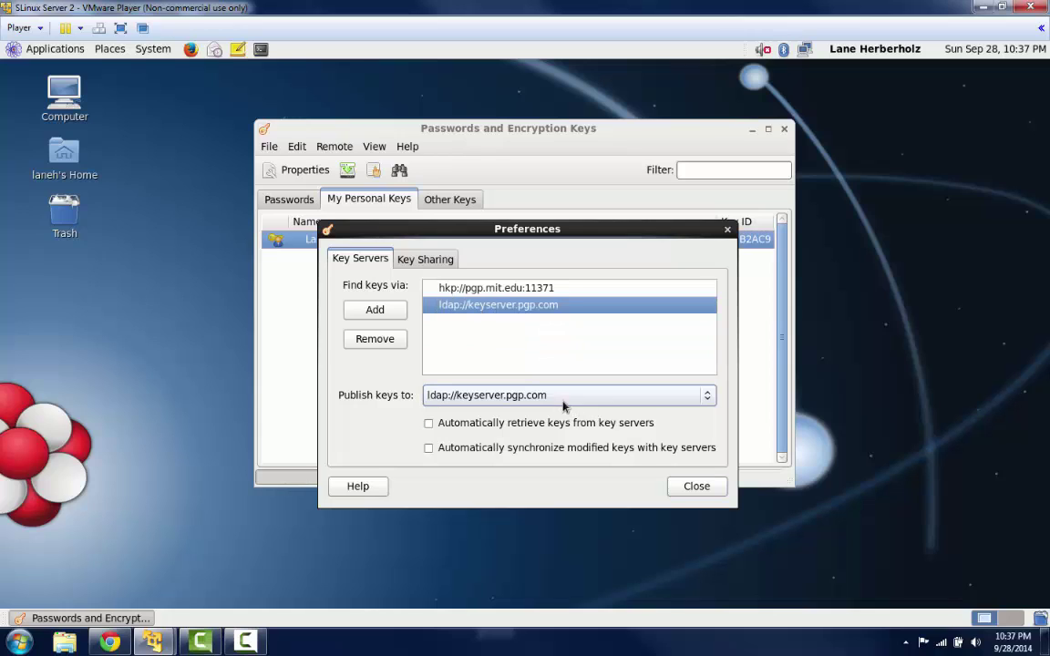
click(696, 488)
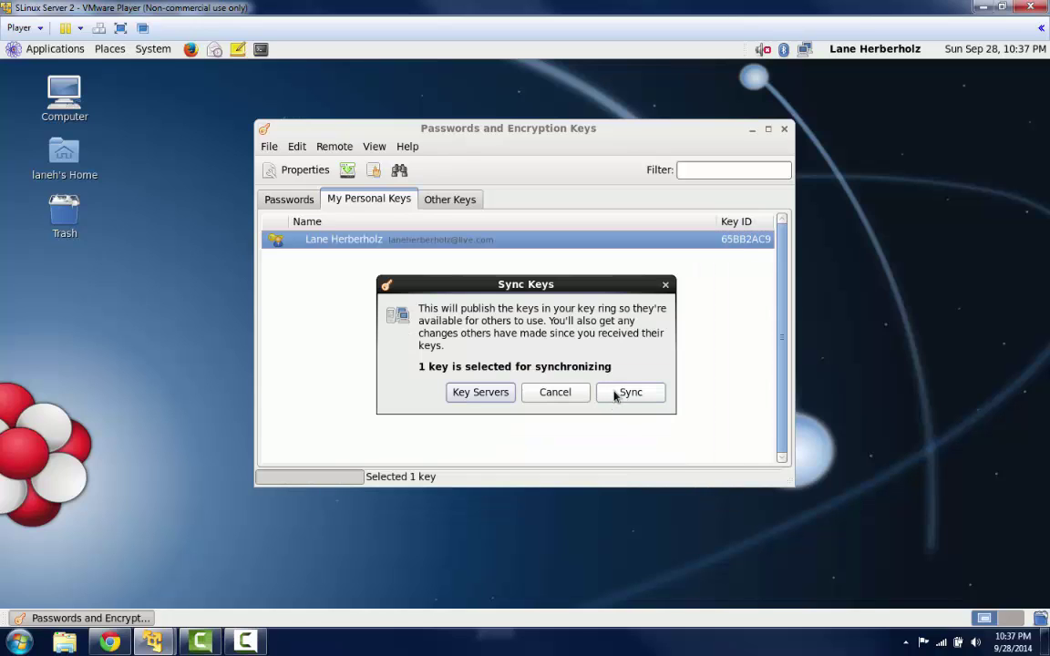
click(616, 397)
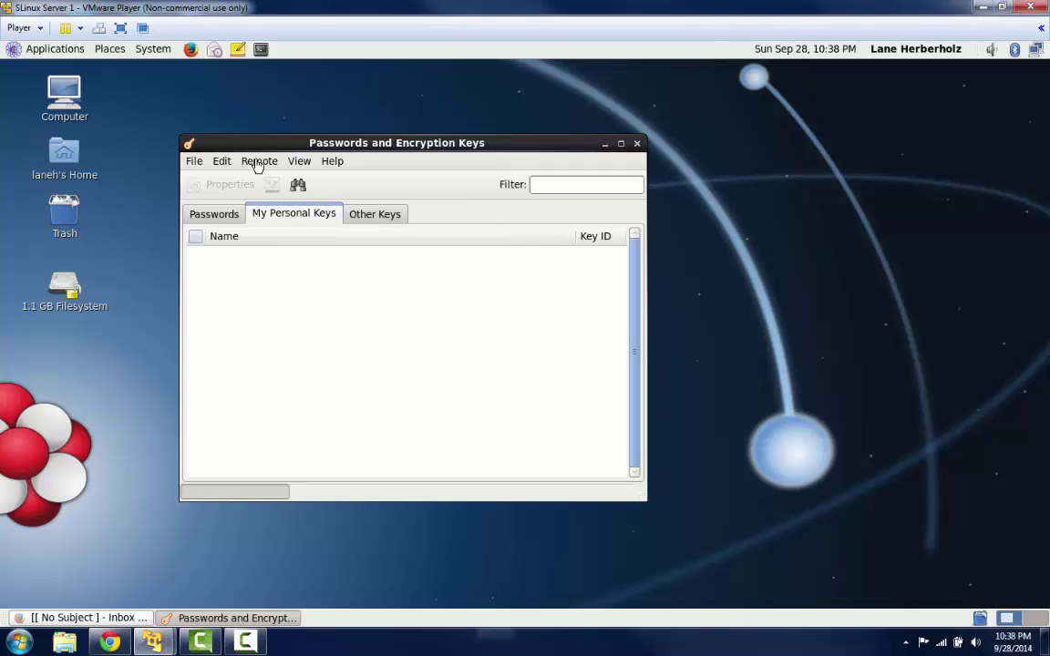
- Search ldap://keyserver.pgp.com, instead of hkp://pgp.mit.edu:11371, for the key owner's full name
click(259, 162)
click(267, 177)
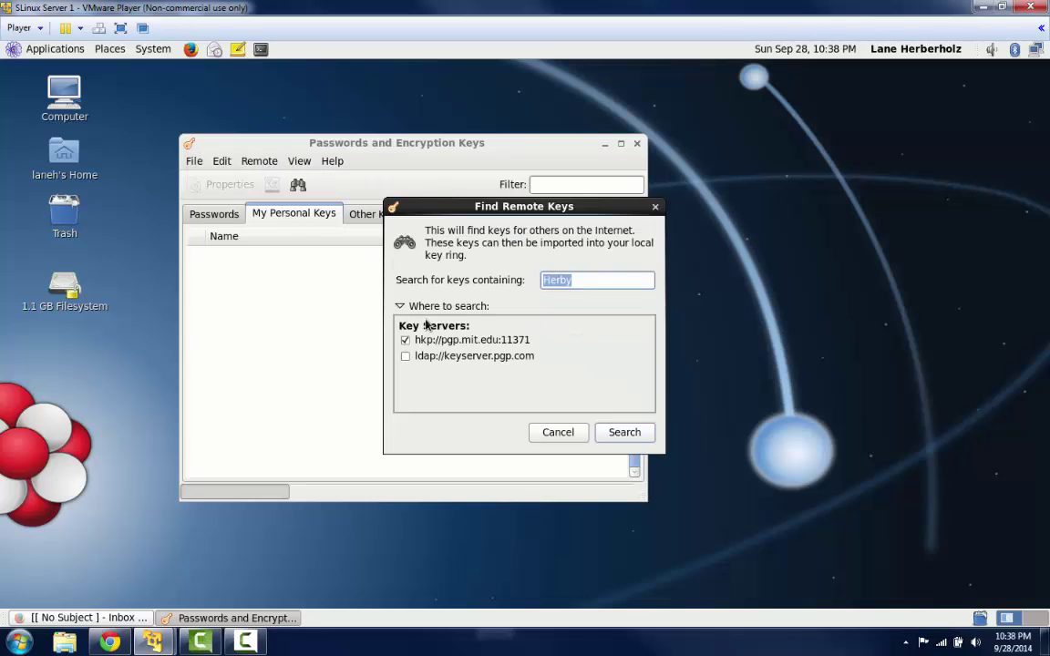
click(405, 339)
click(405, 355)
key(BackSpace)
text(Lane Herberholz)
key(BackSpace)
key(BackSpace)
key(BackSpace)
key(BackSpace)
key(BackSpace)
key(BackSpace)
key(BackSpace)
key(BackSpace)
key(BackSpace)
text(E)
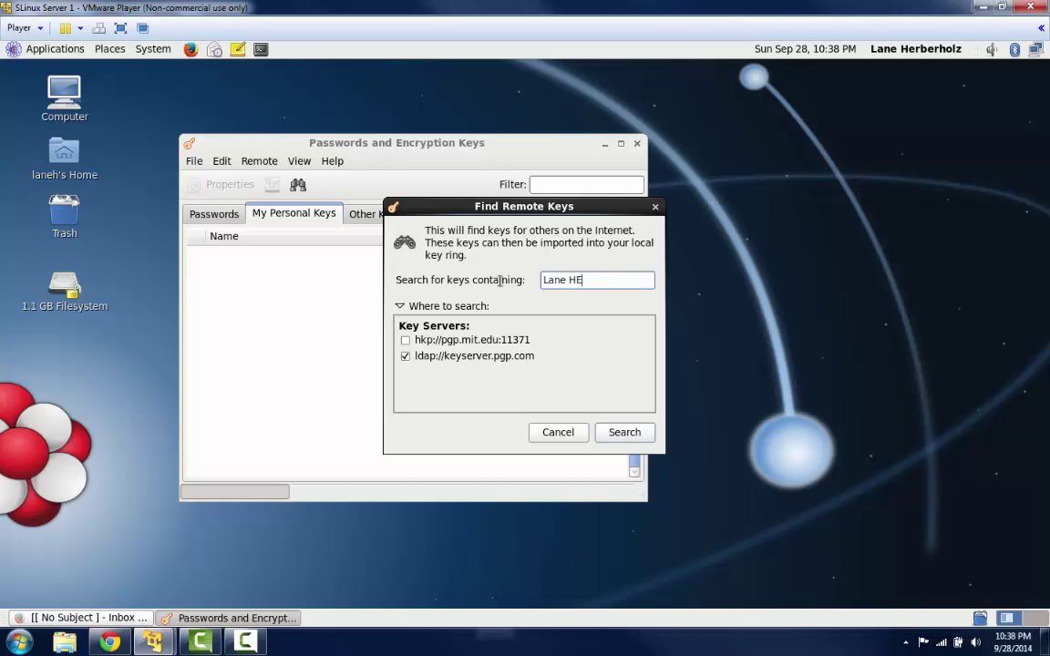
key(BackSpace)
text(erberholz)
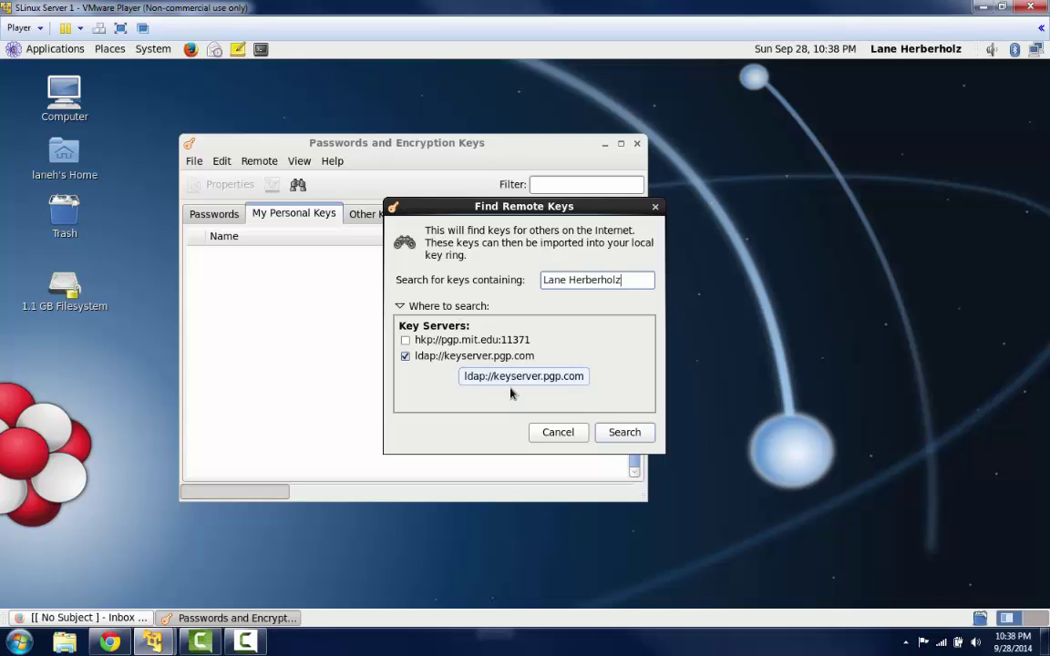
click(624, 432)
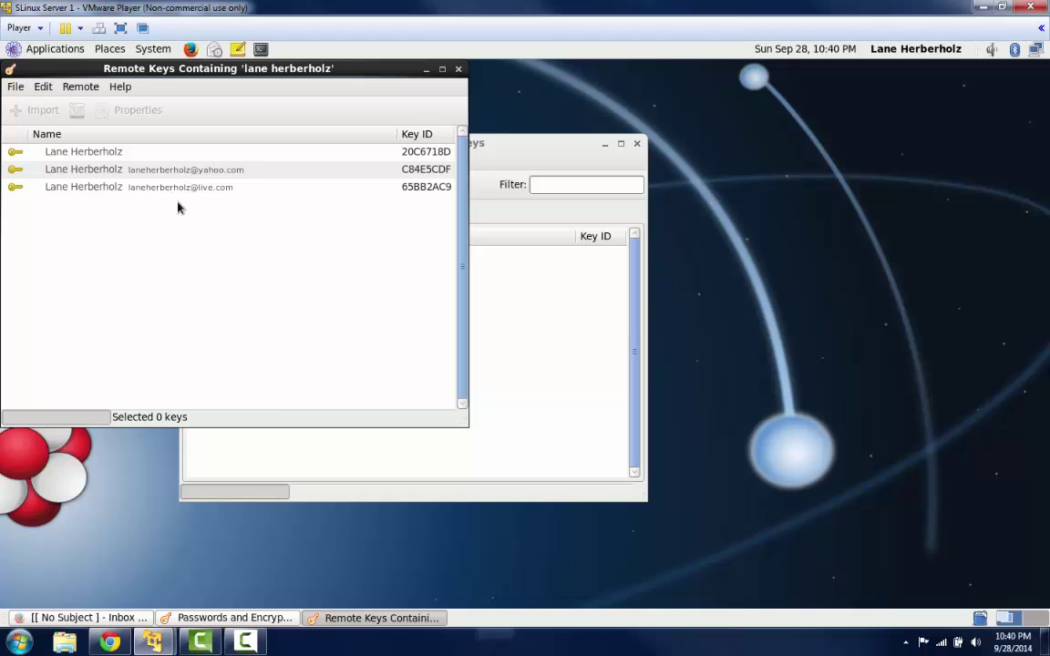
- Import the third matching key, confirm it under Other Keys, and close the search results
click(187, 189)
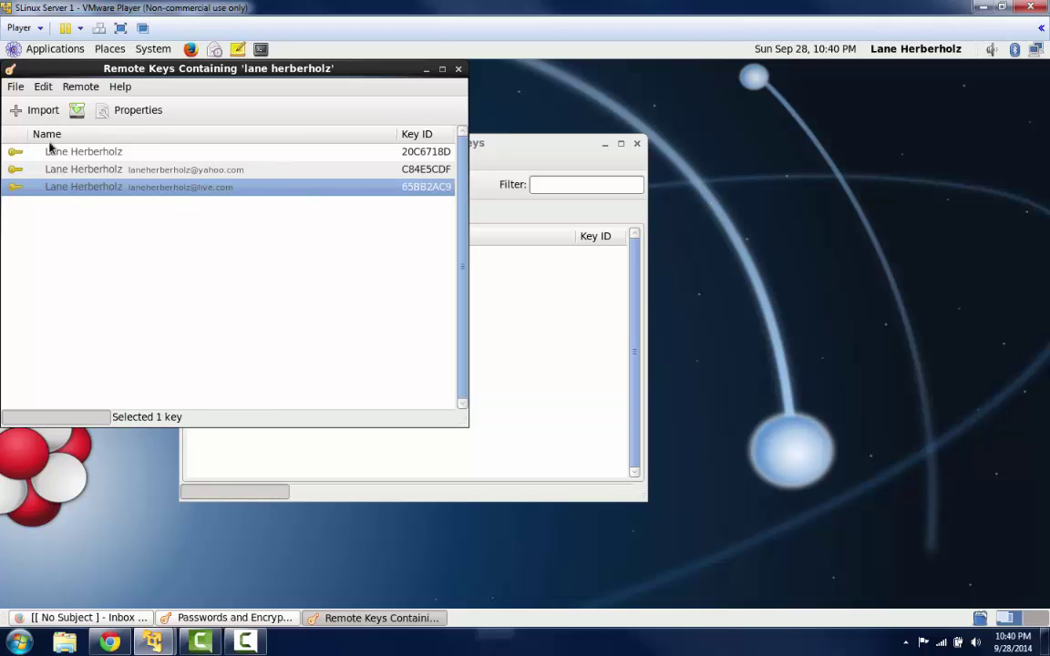
click(42, 113)
click(529, 146)
click(371, 216)
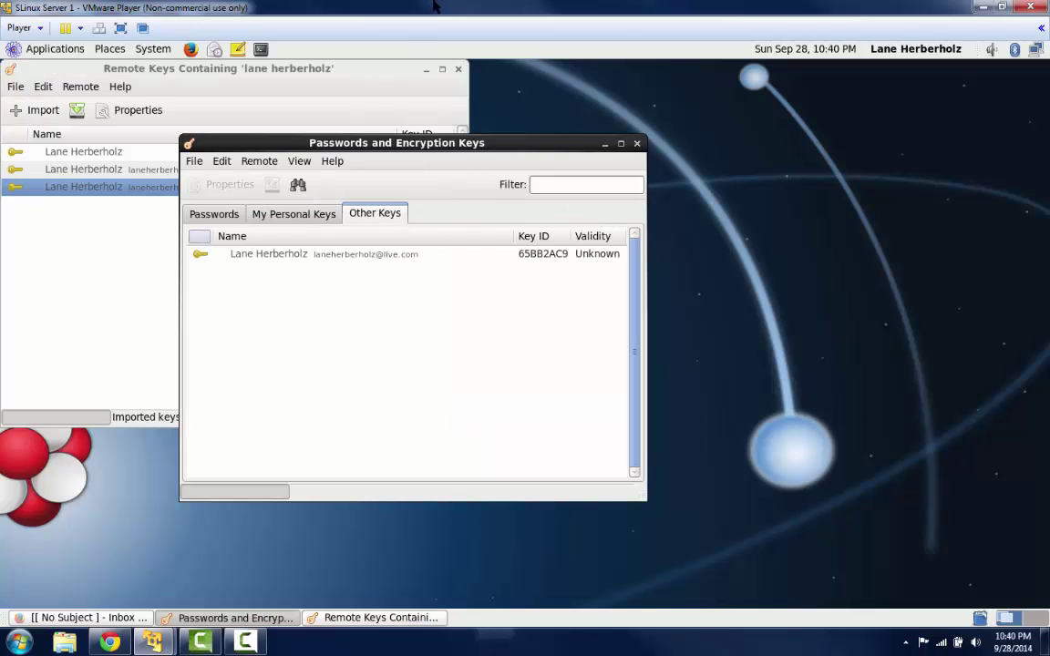
click(458, 70)
drag(418, 144, 601, 135)
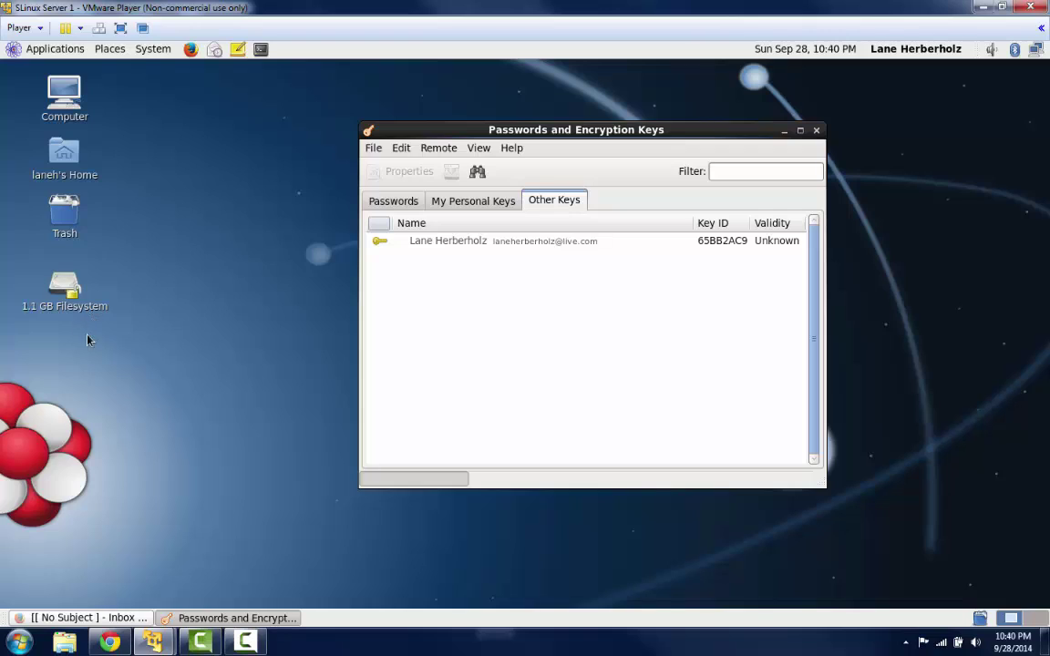
- Create an empty file on the desktop named seahorse.txt
right_click(69, 380)
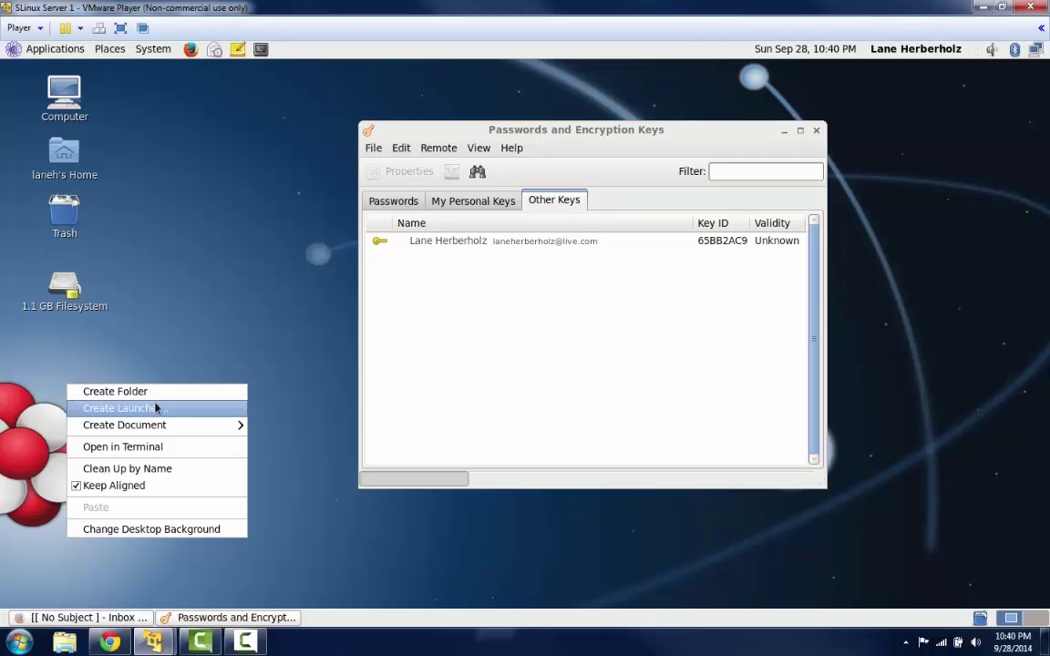
mouse_move(150, 425)
click(284, 446)
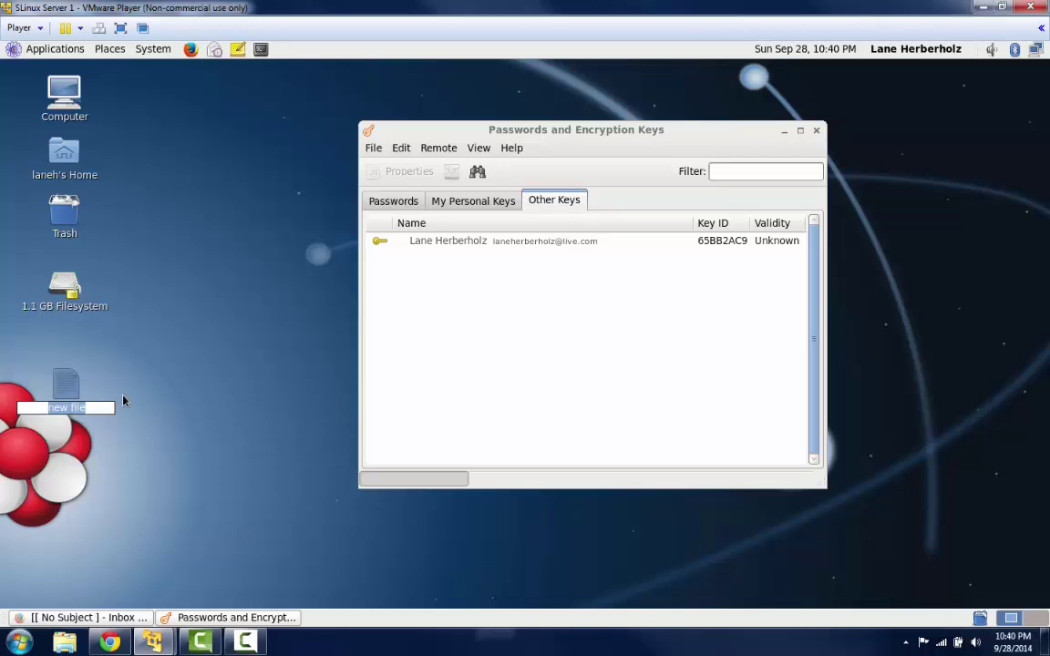
text(seahorse.txt)
key(Return)
- Write a one-line self-introduction ending 'I'm using seahorse.' in seahorse.txt, save it, and close gedit
double_click(81, 396)
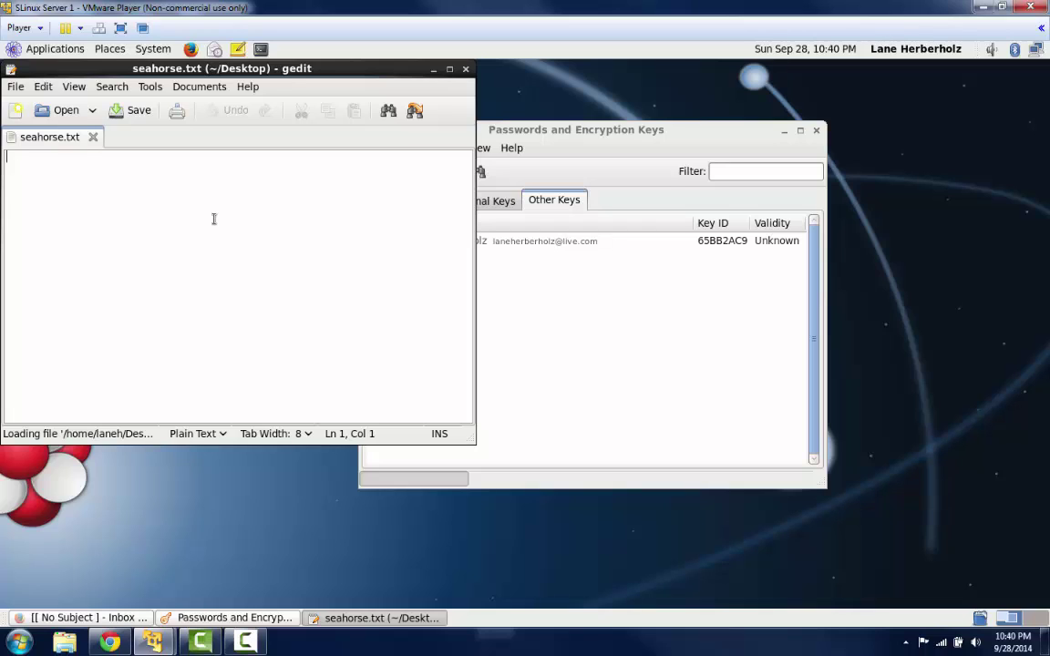
text(Hi )
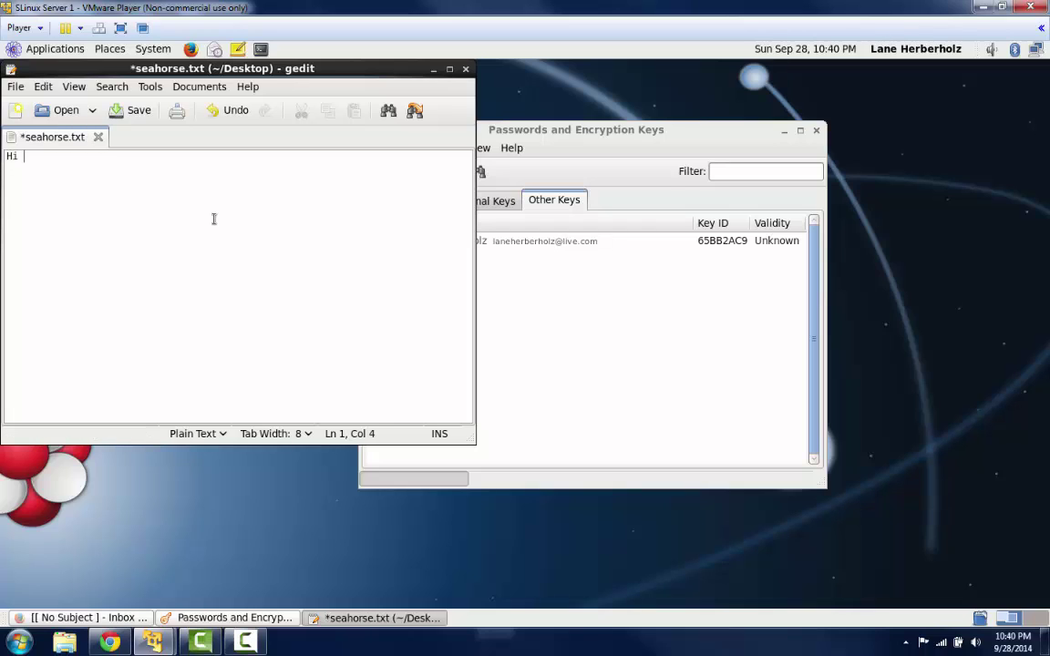
text(my name is Lane and I')
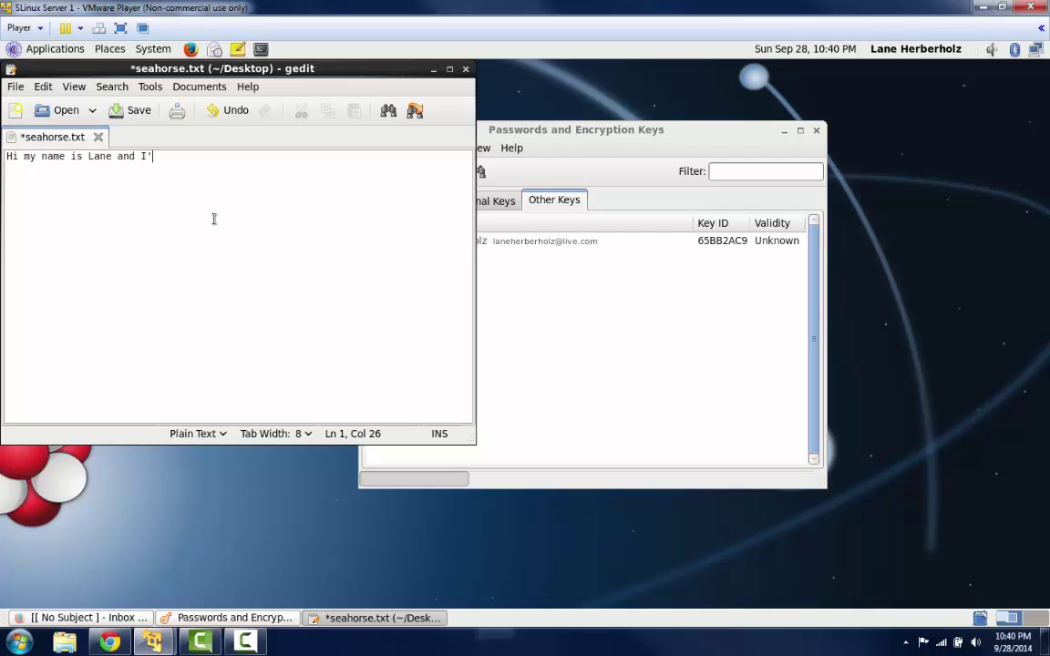
text(m using seahorse.)
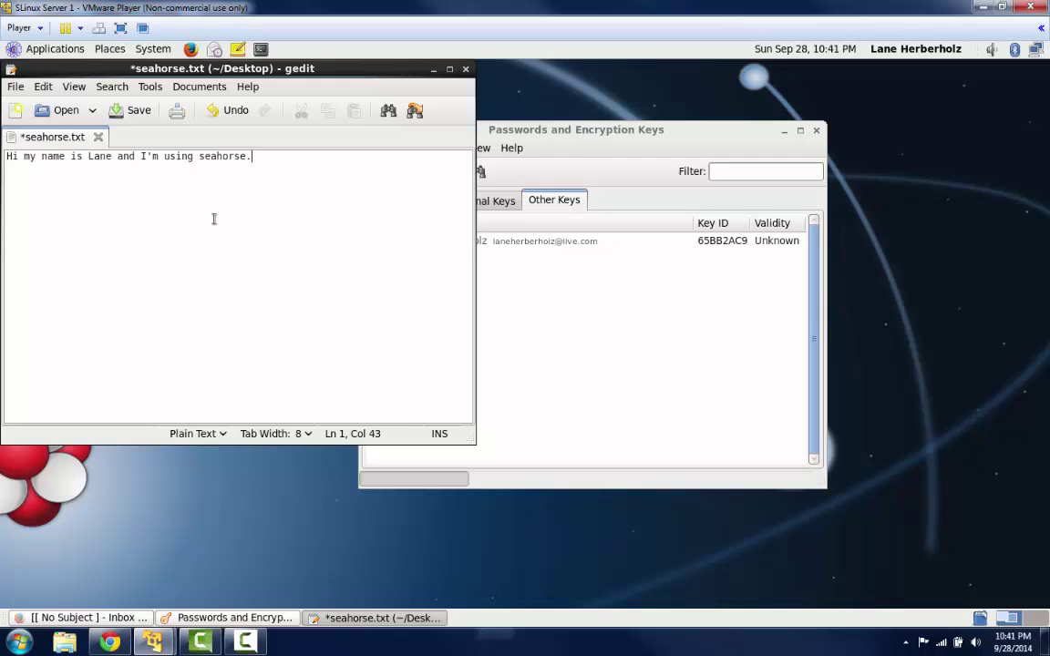
key(ctrl+s)
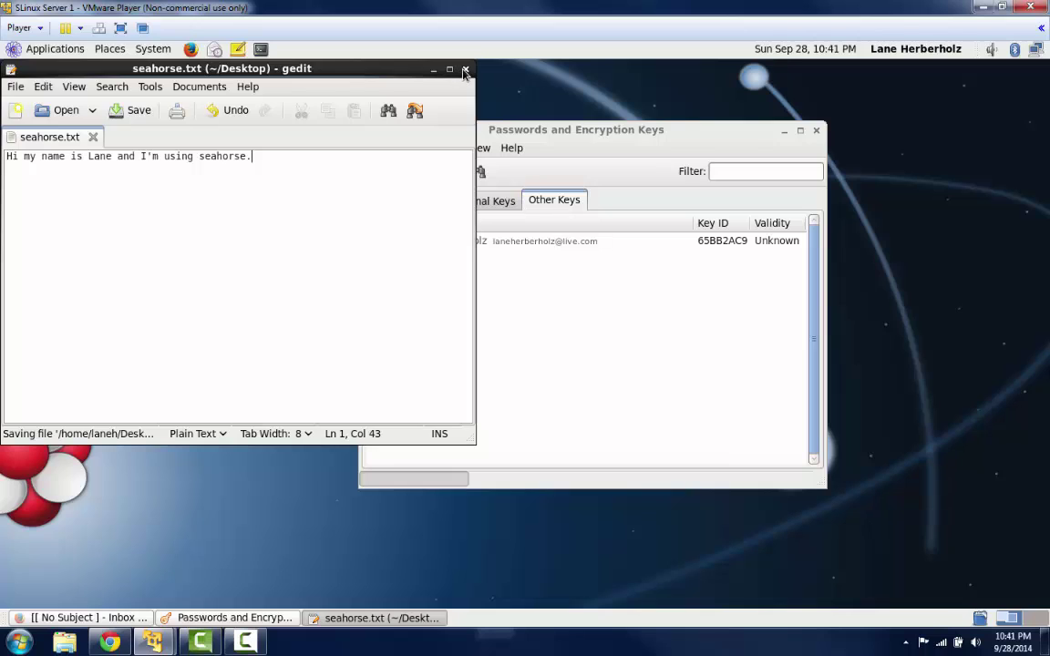
key(ctrl+q)
click(78, 391)
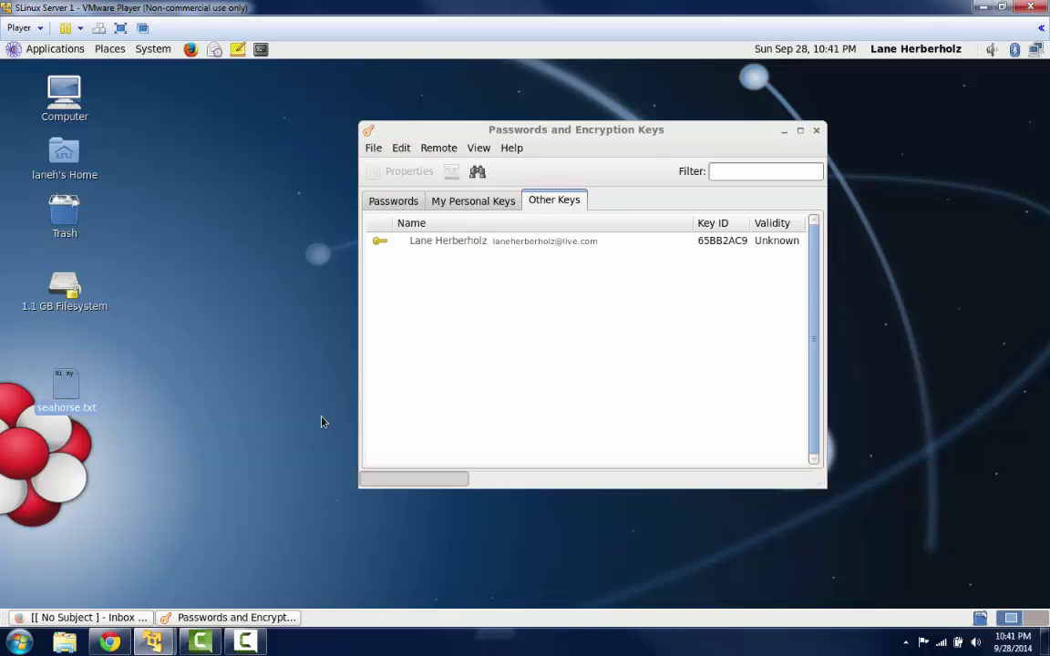
- Encrypt seahorse.txt for the imported key as recipient, producing seahorse.txt.pgp
right_click(64, 397)
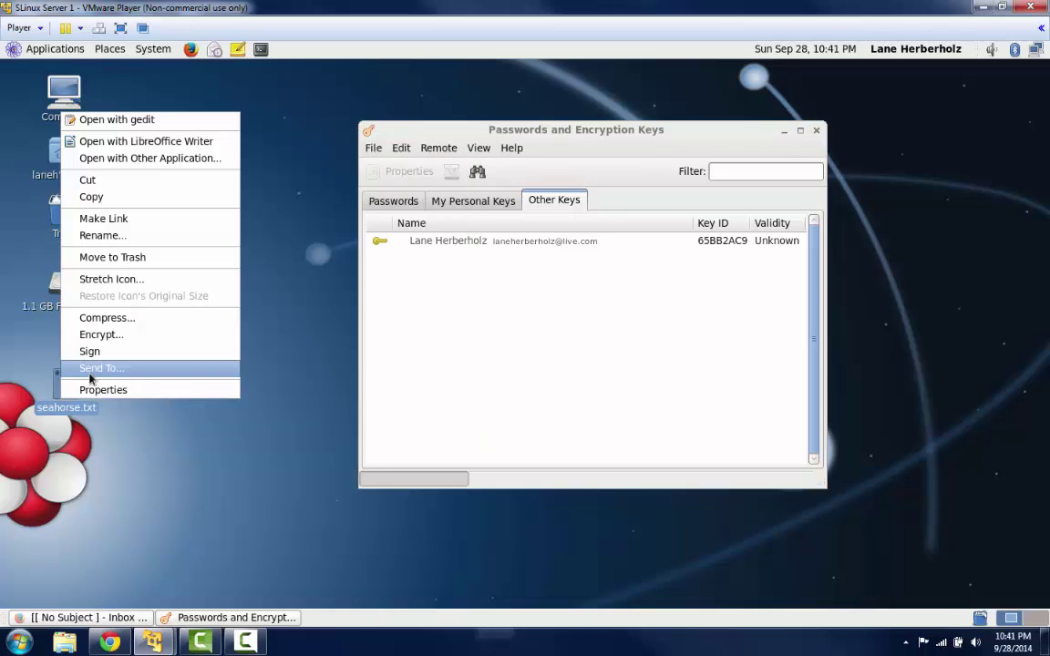
click(102, 335)
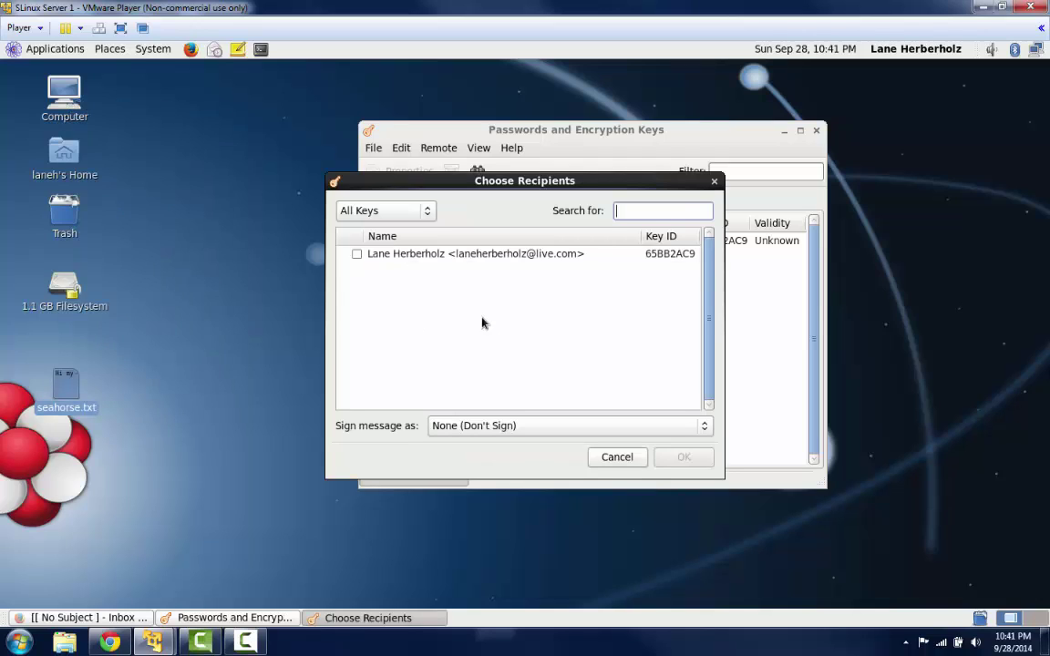
click(356, 254)
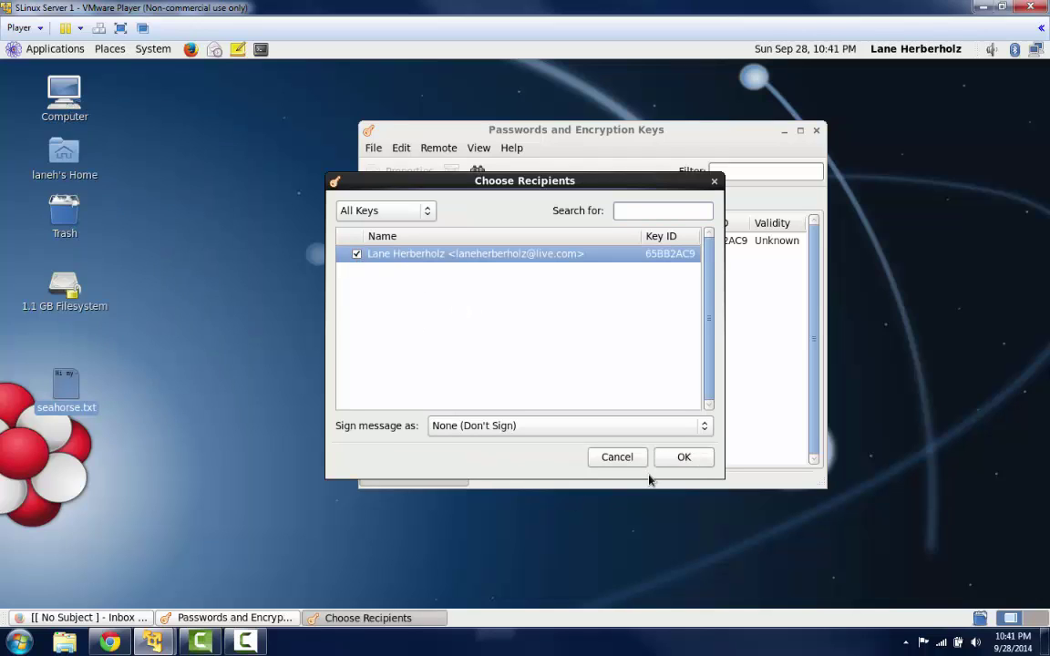
click(682, 458)
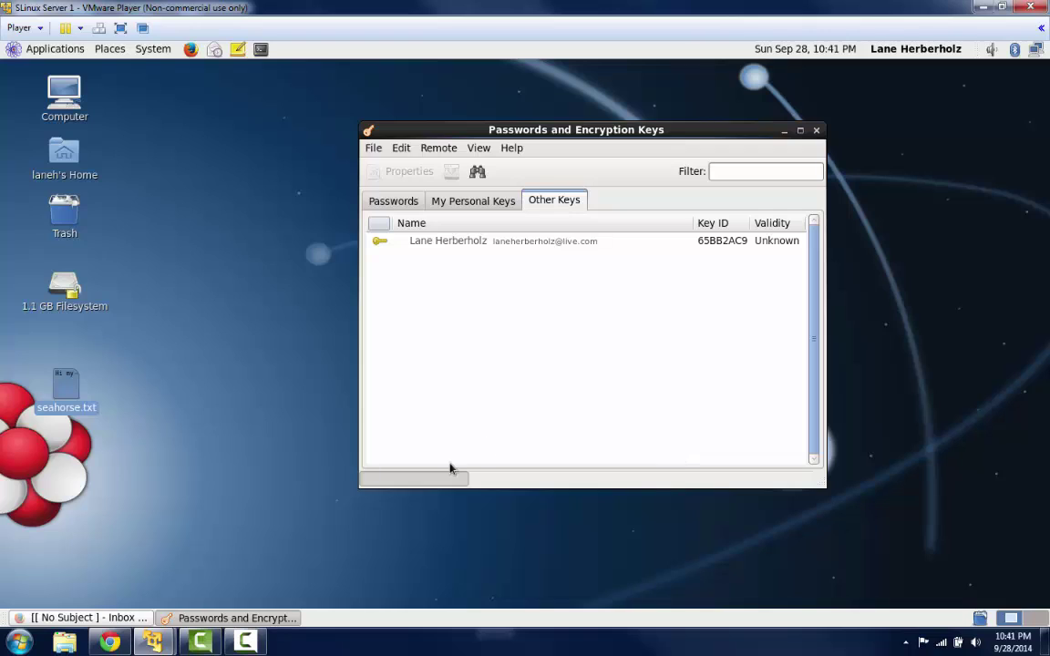
click(94, 469)
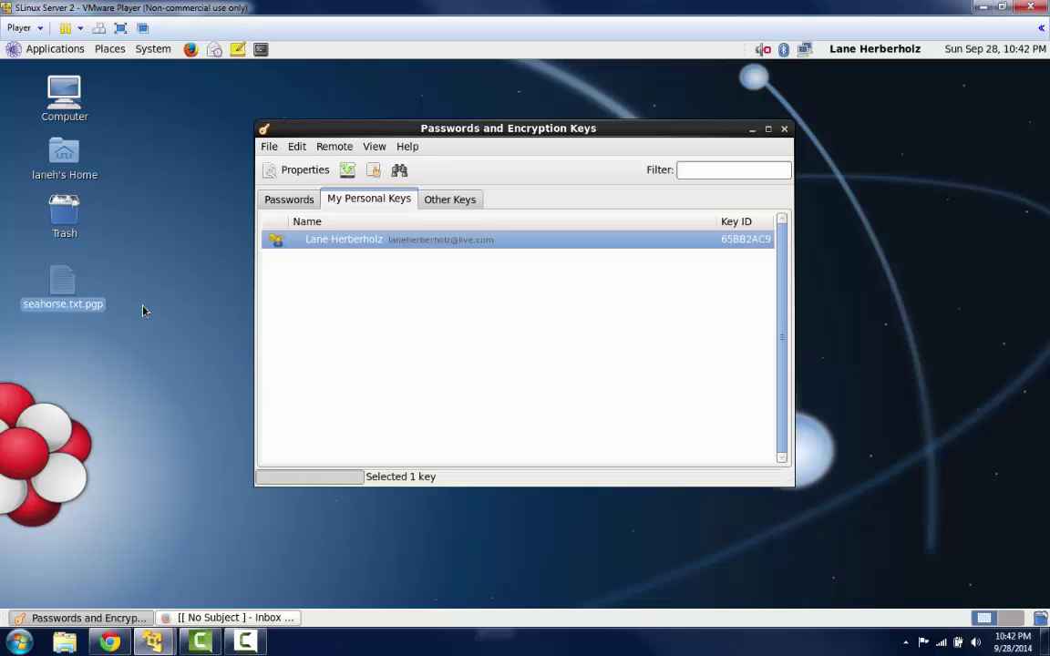
- Decrypt seahorse.txt.pgp, unlocking the secret key with its passphrase
right_click(72, 257)
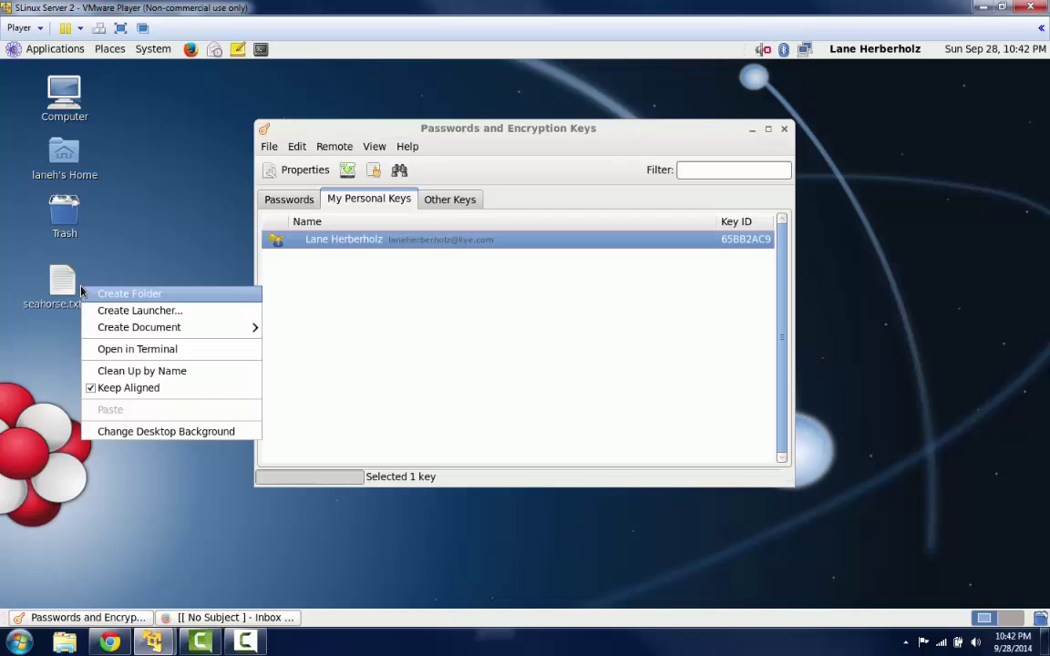
click(65, 290)
right_click(65, 291)
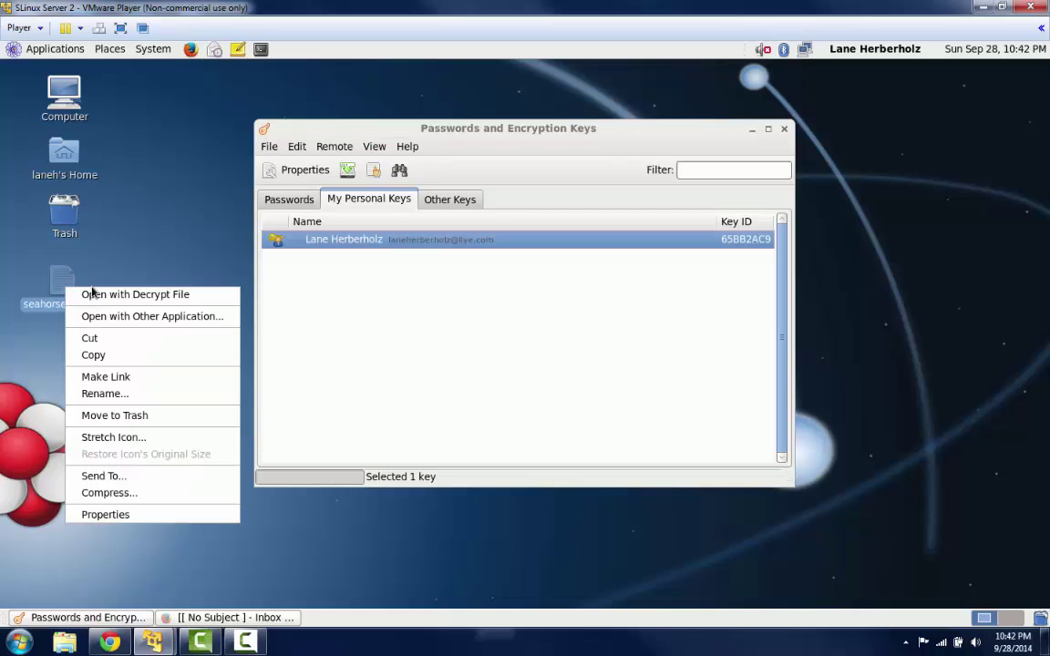
click(108, 294)
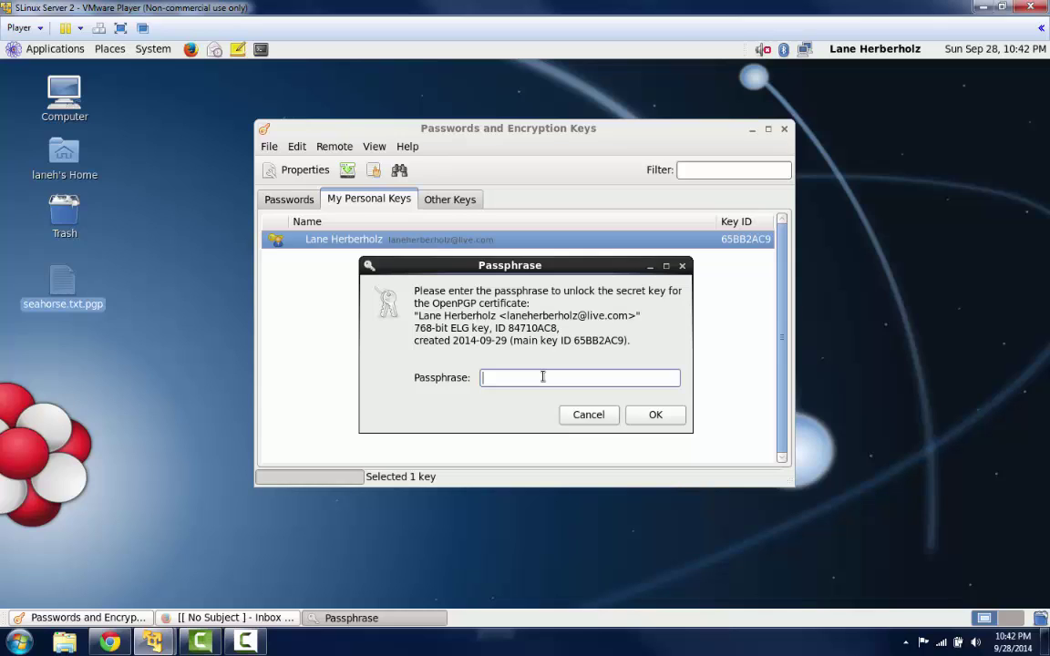
text(*********)
key(Return)
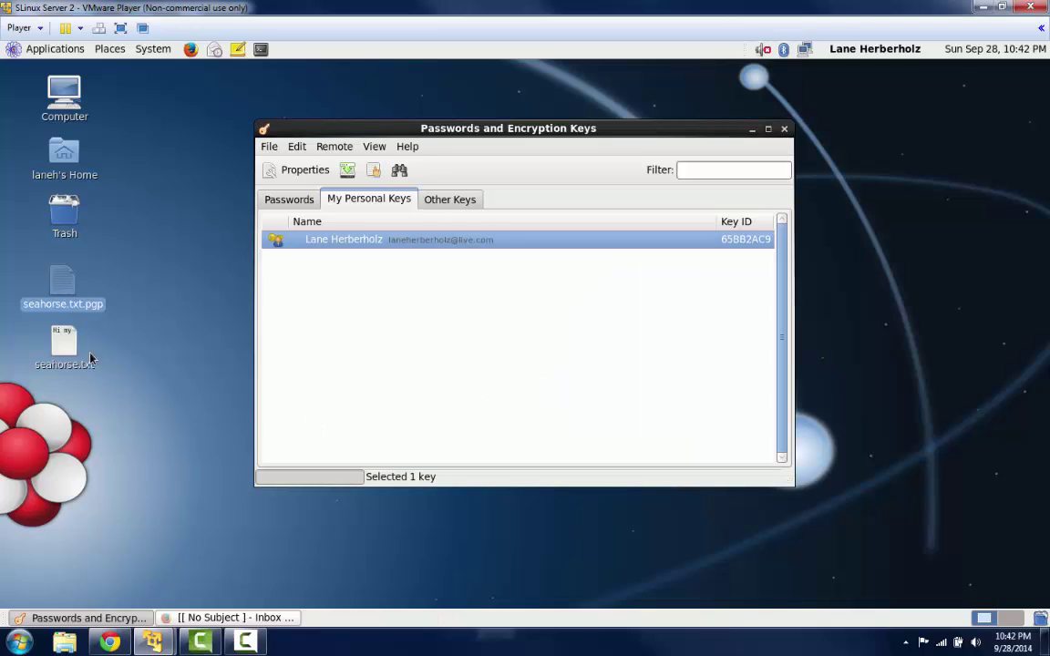
- Open the decrypted seahorse.txt to verify the sentence, then close it
double_click(89, 358)
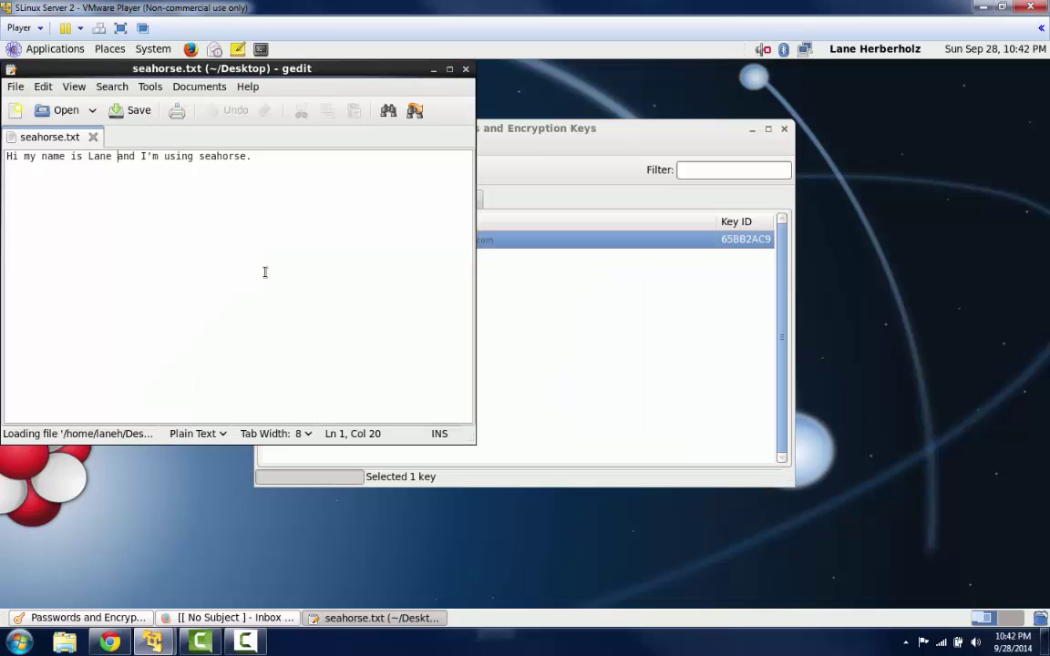
click(294, 231)
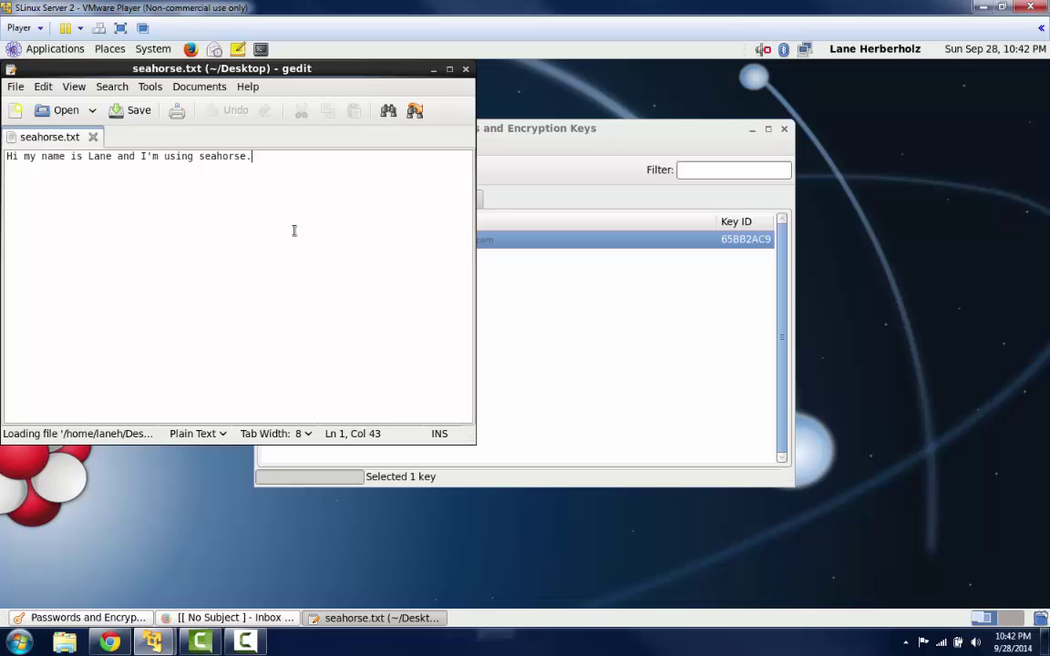
click(466, 70)
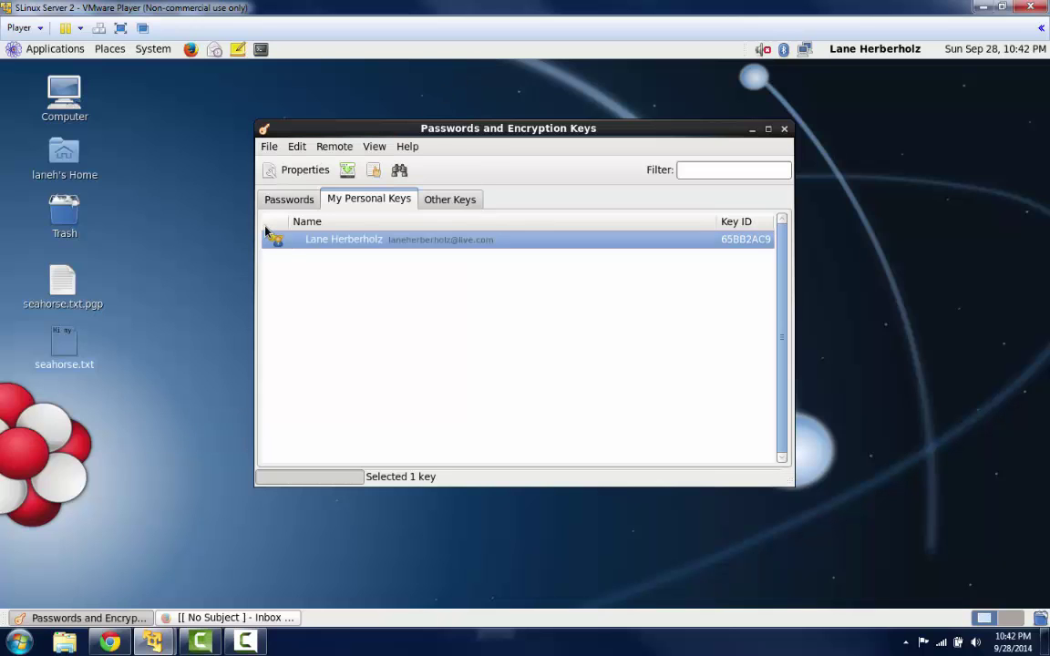